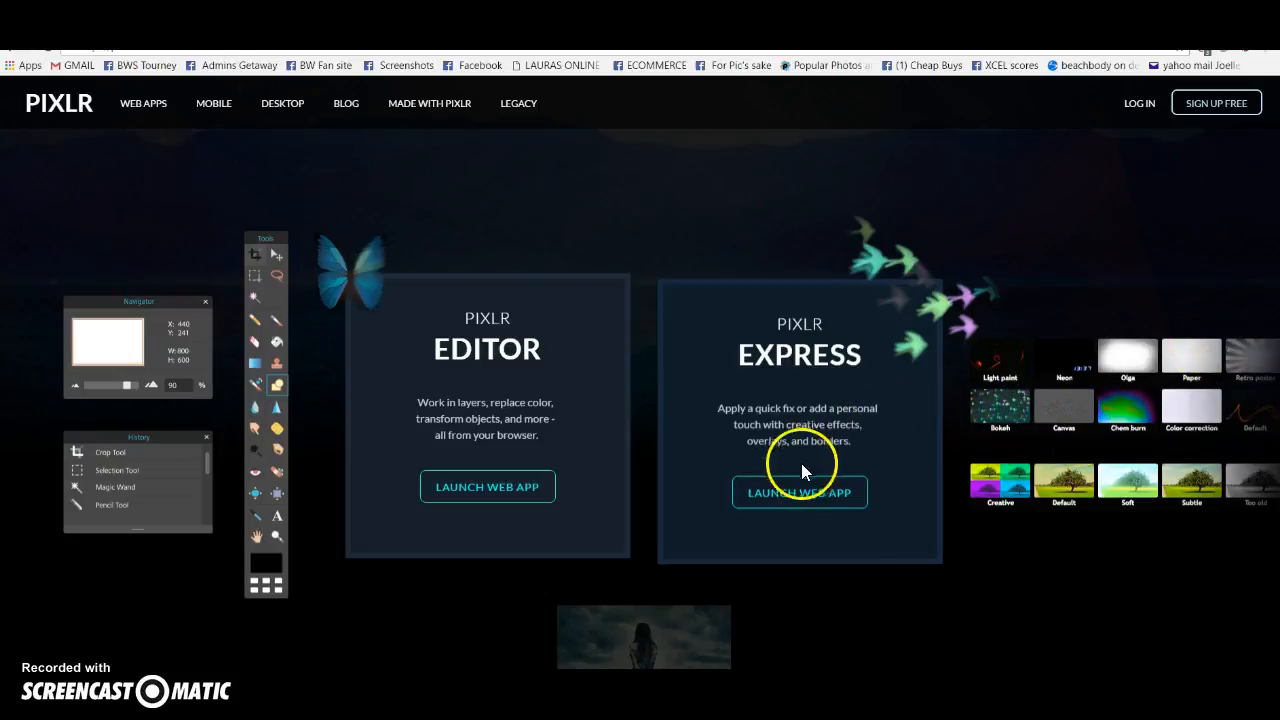
- Launch Pixlr Editor and create a new blank 800 x 600 image
left_click(855, 500)
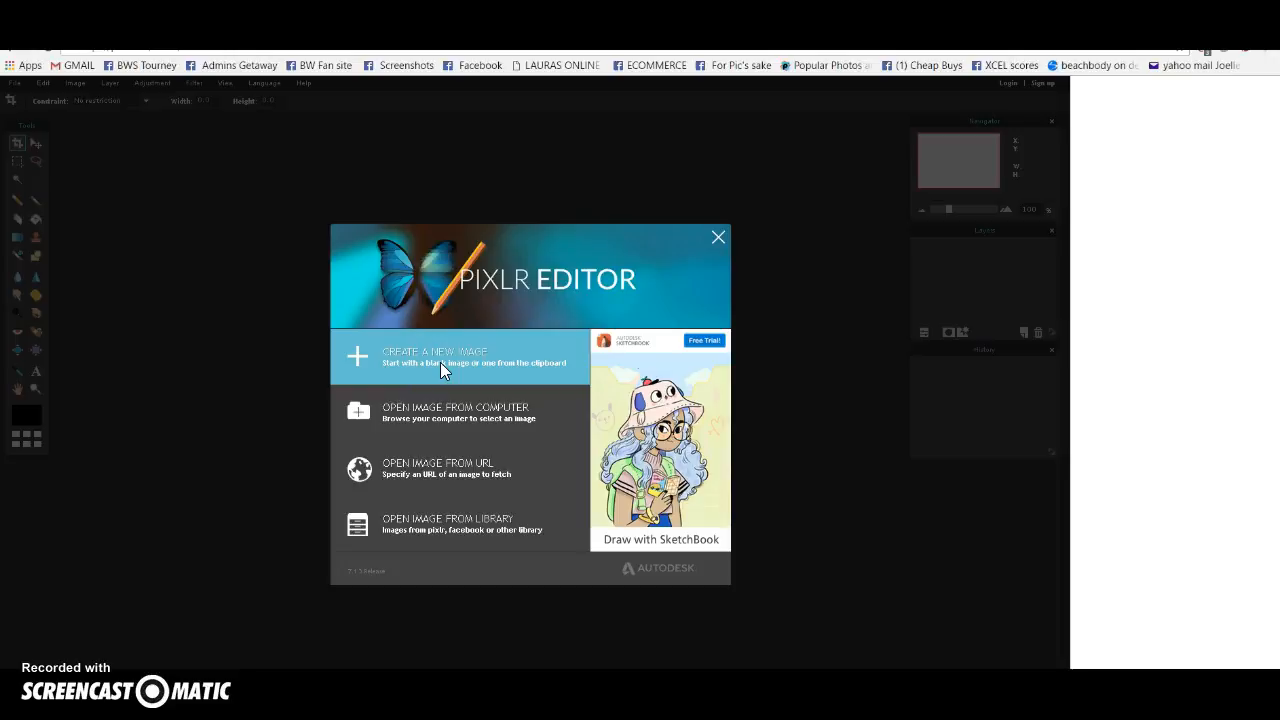
left_click(440, 362)
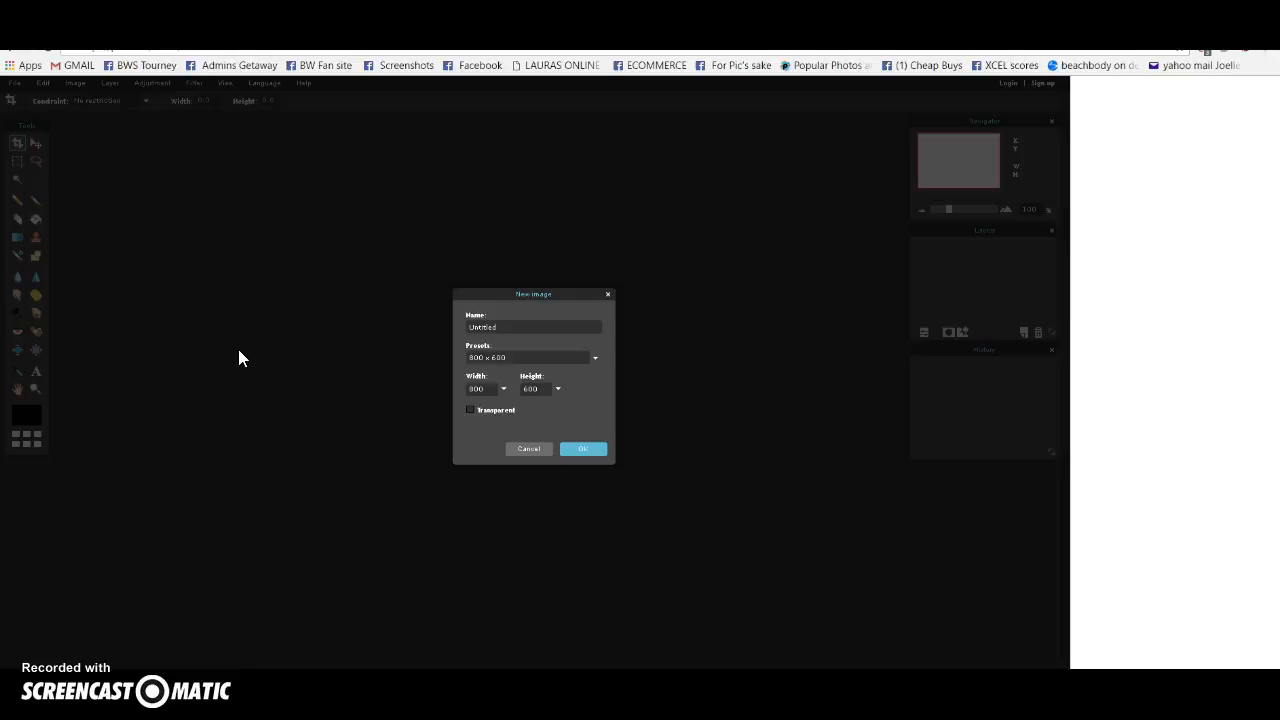
left_click(583, 450)
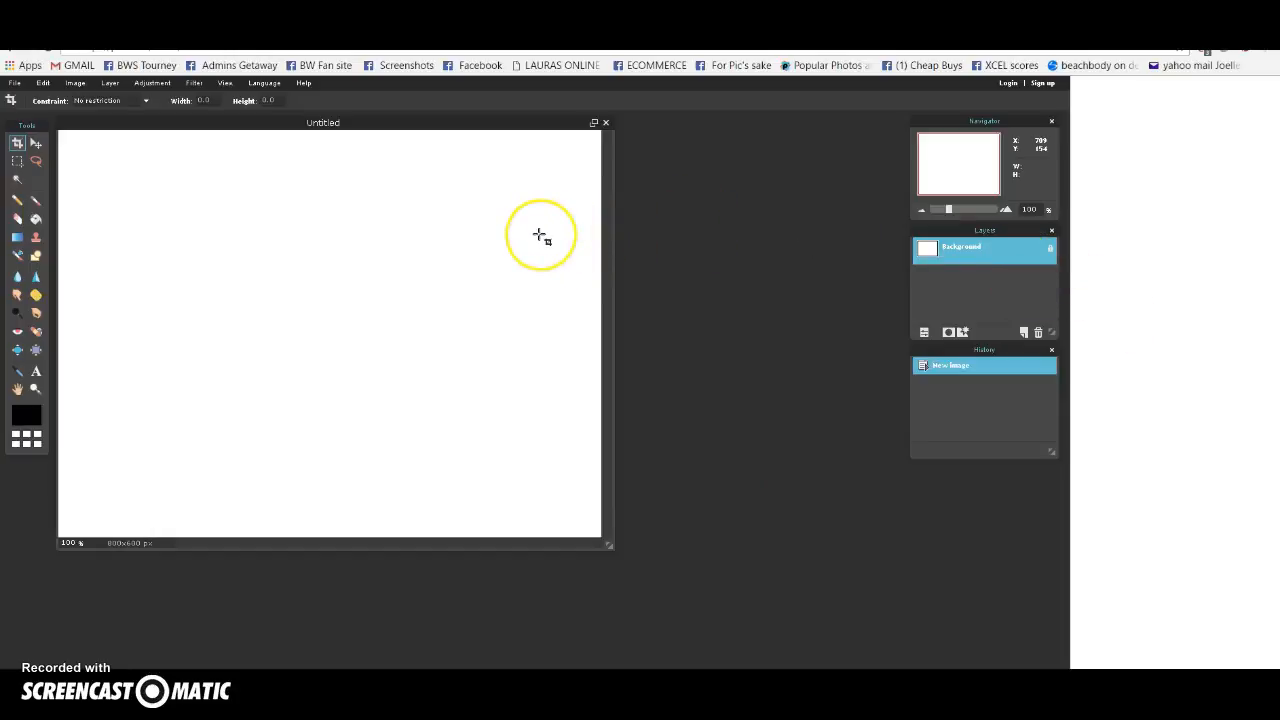
- Choose the white-to-green preset for the Gradient tool and move its green stop slightly inward
left_click(16, 240)
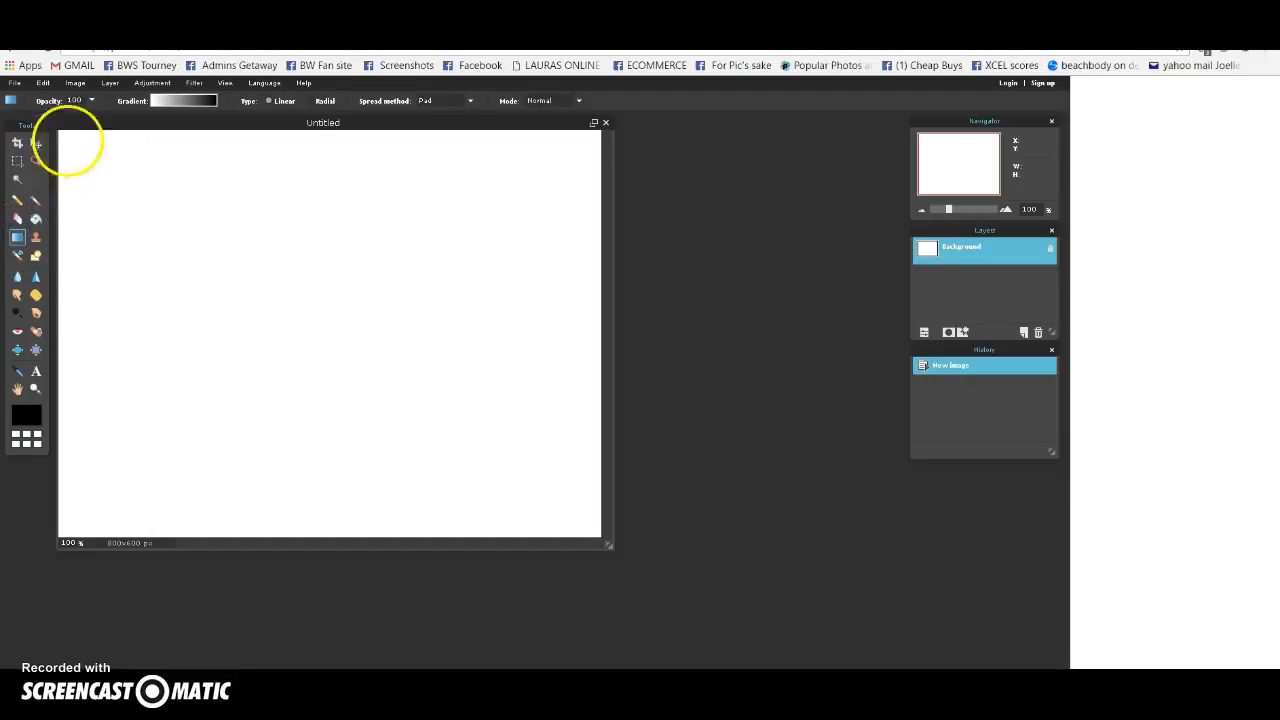
left_click(193, 102)
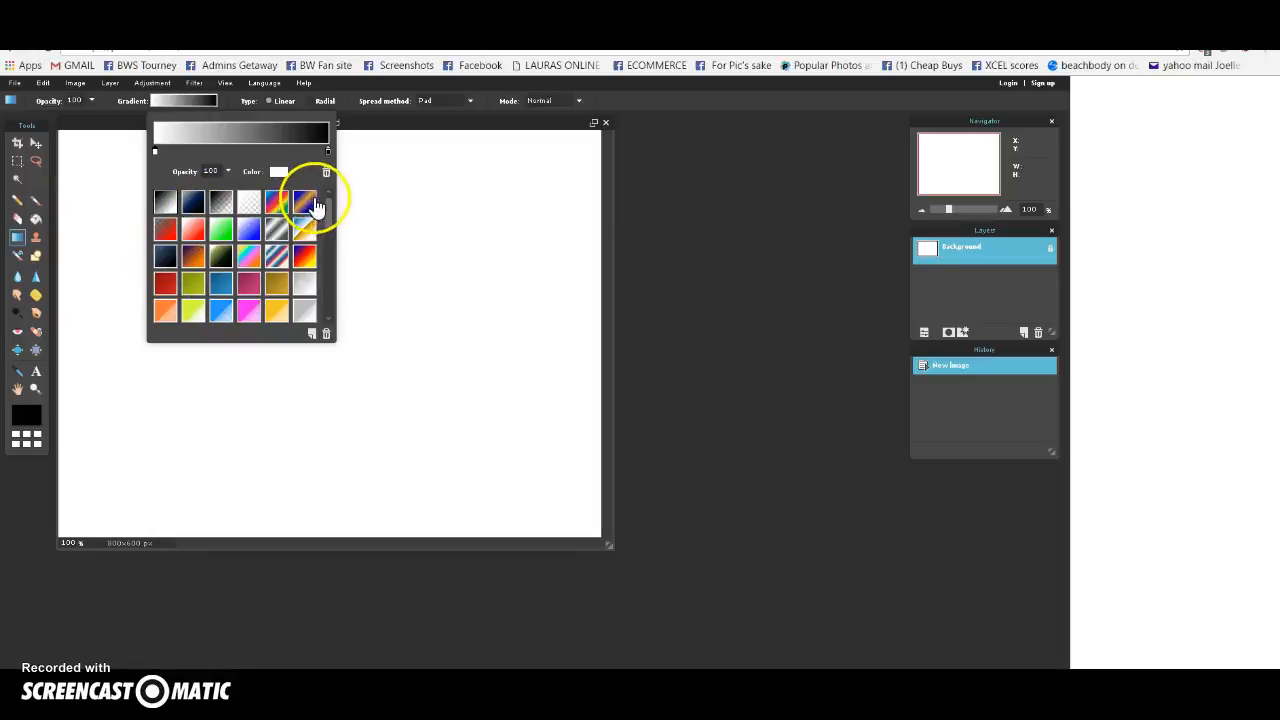
left_click_drag(331, 210, 328, 318)
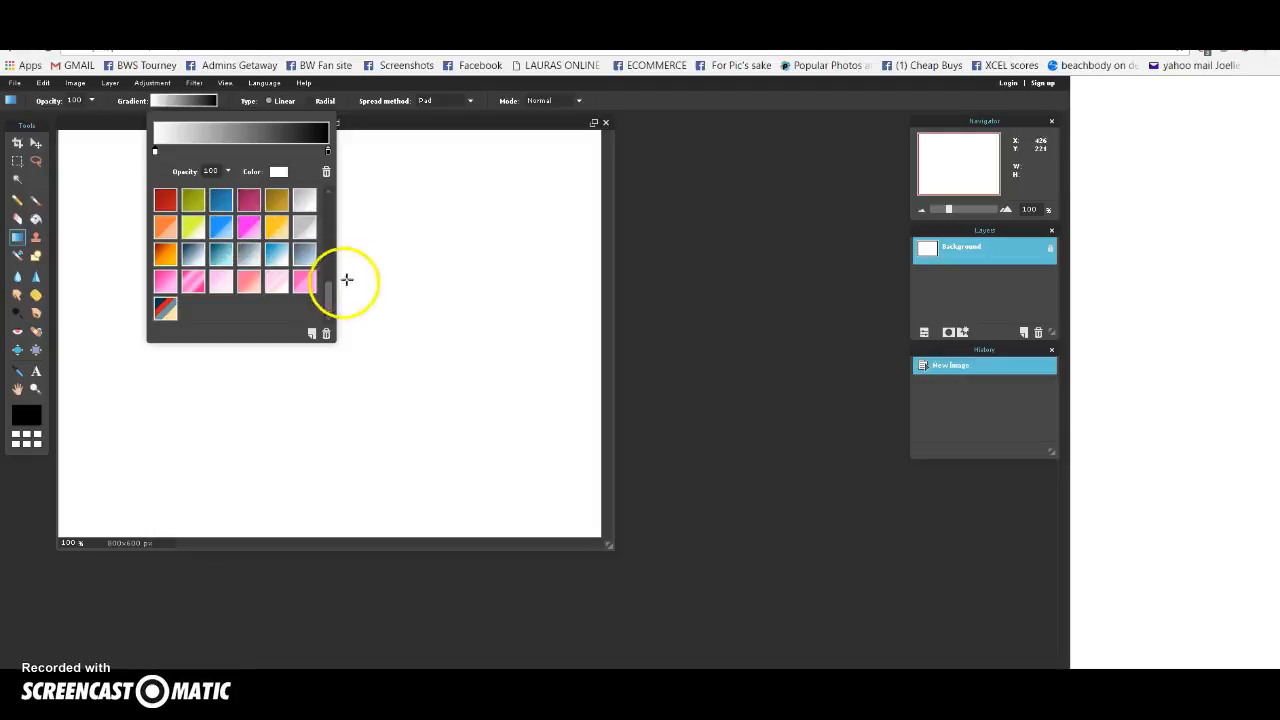
left_click_drag(331, 294, 343, 217)
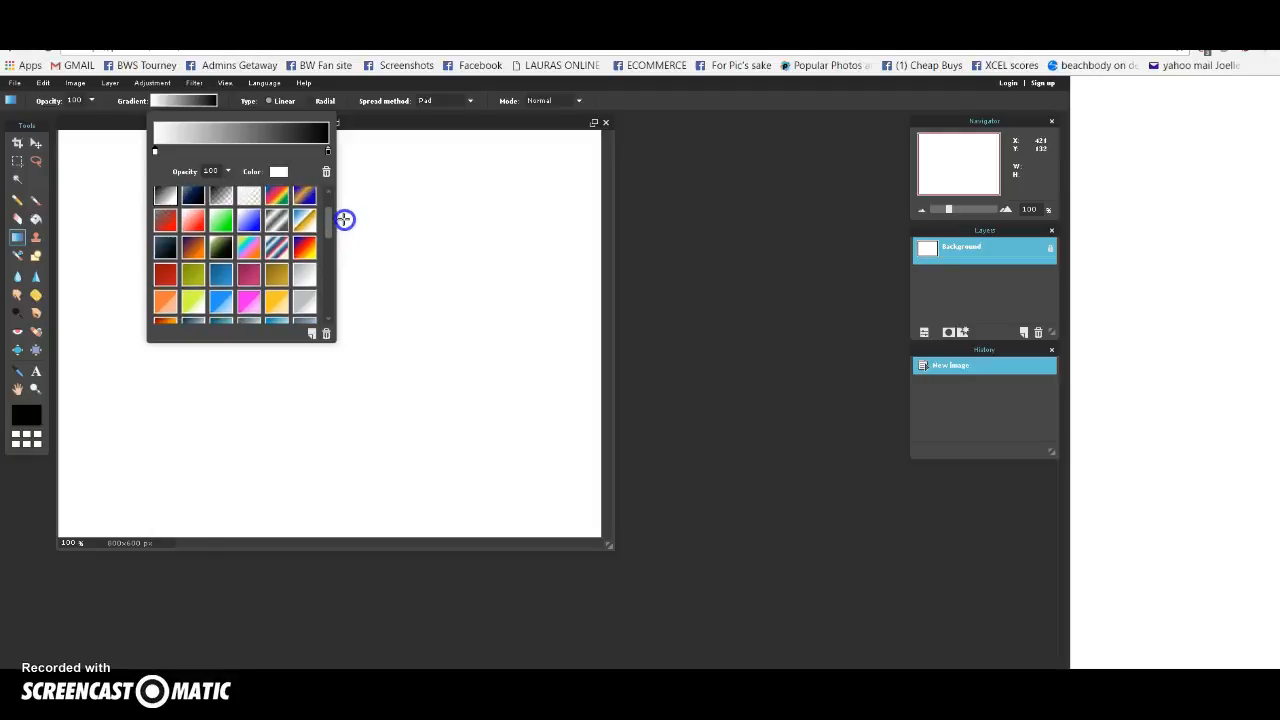
left_click(222, 222)
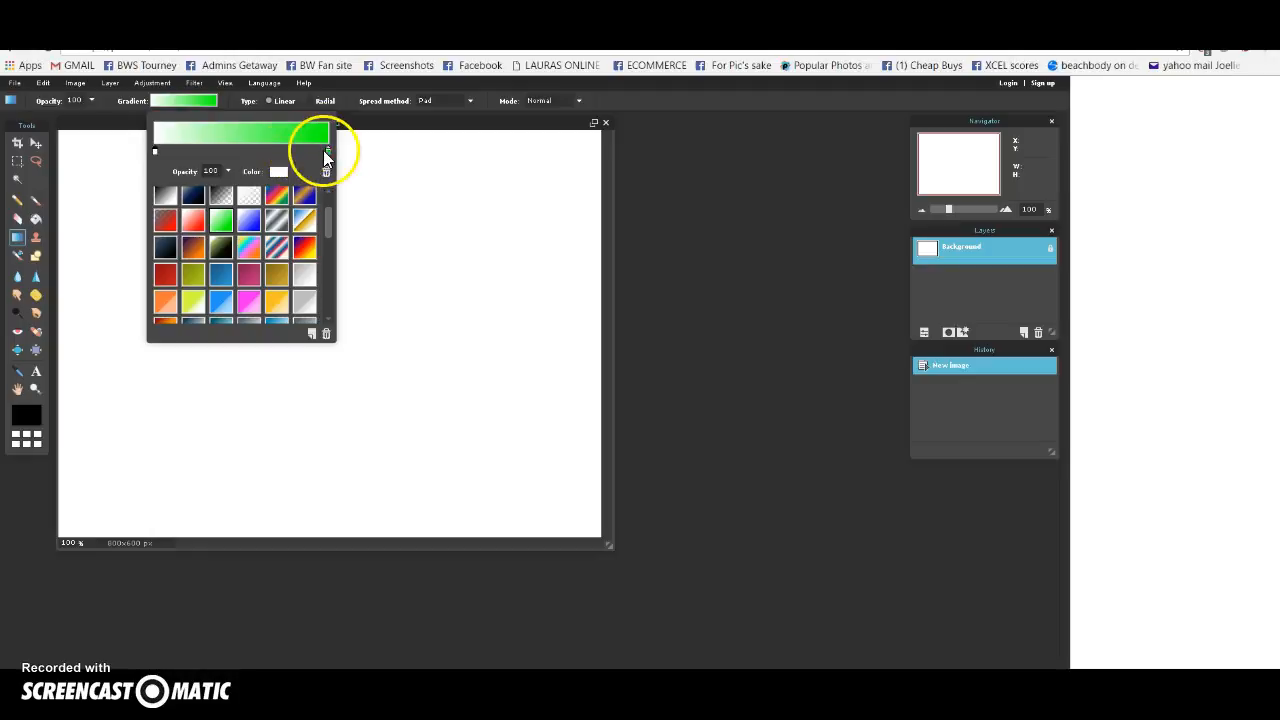
mouse_move(328, 150)
left_mouse_down()
mouse_move(164, 147)
mouse_move(323, 152)
left_mouse_up()
mouse_move(156, 148)
left_mouse_down()
mouse_move(289, 157)
mouse_move(153, 148)
left_mouse_up()
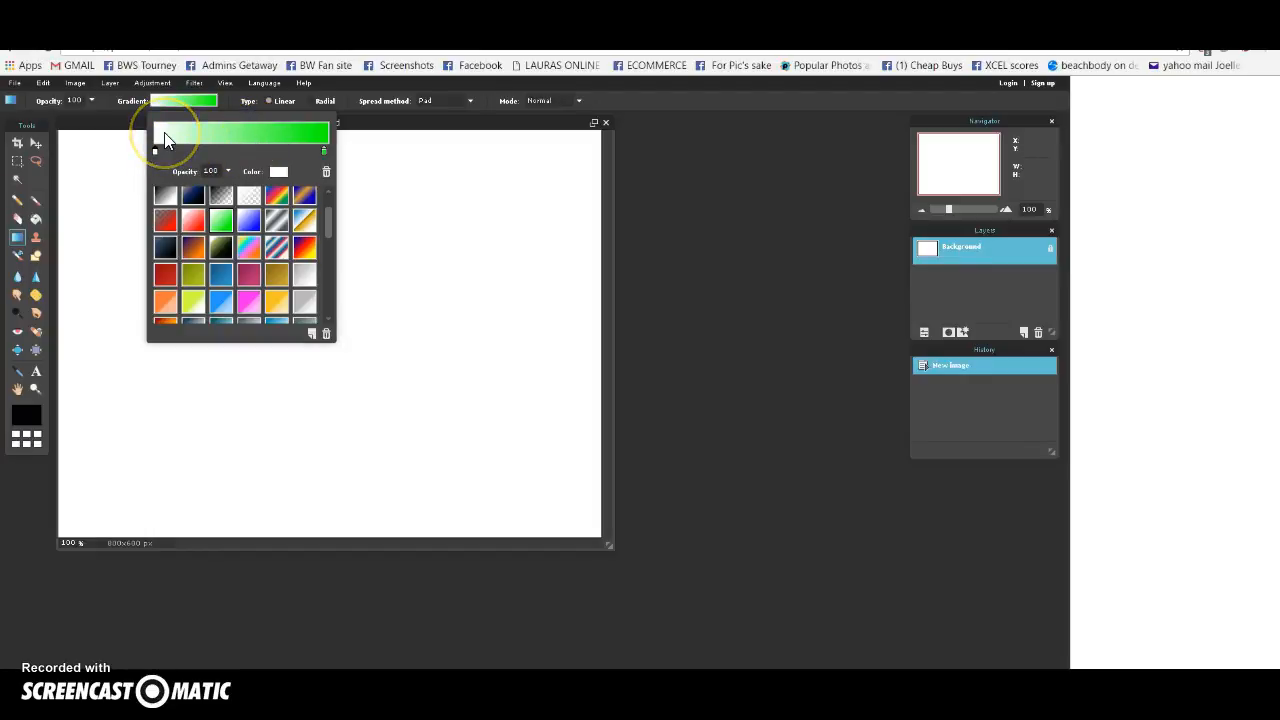
- Change the gradient's white starting colour to the pale yellow-green ecf7d7
left_click(281, 172)
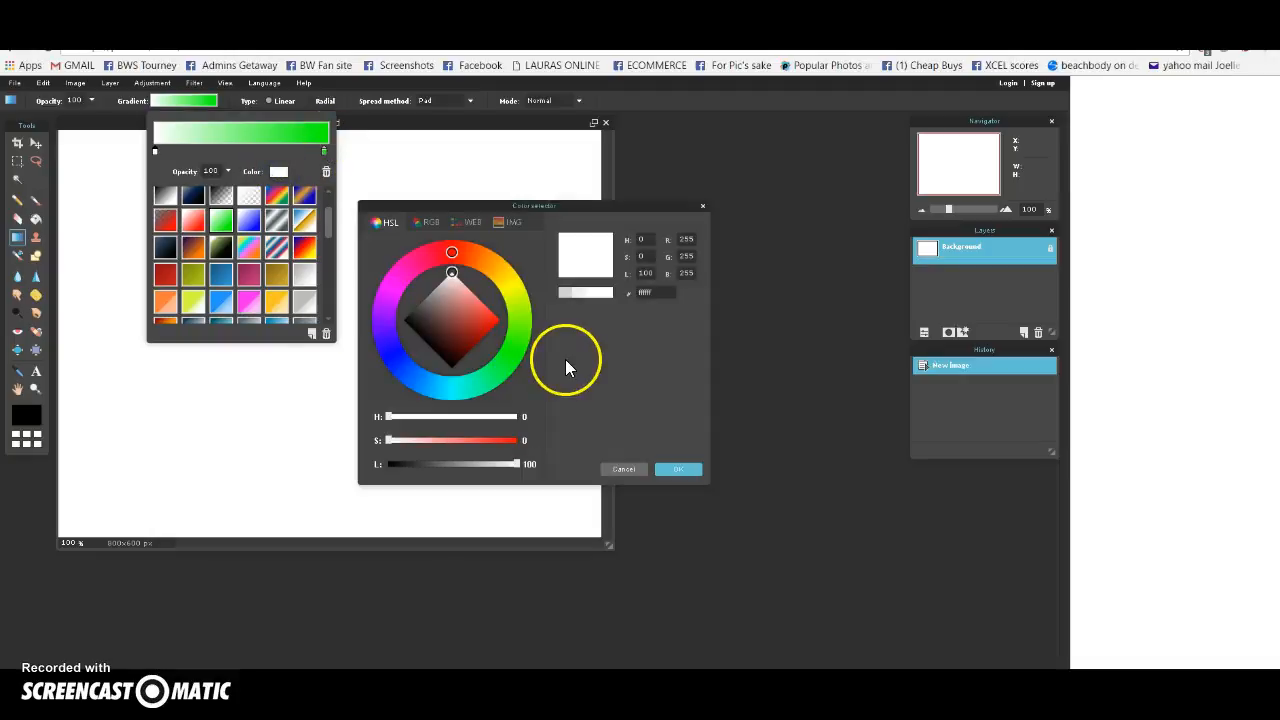
left_click_drag(489, 337, 493, 321)
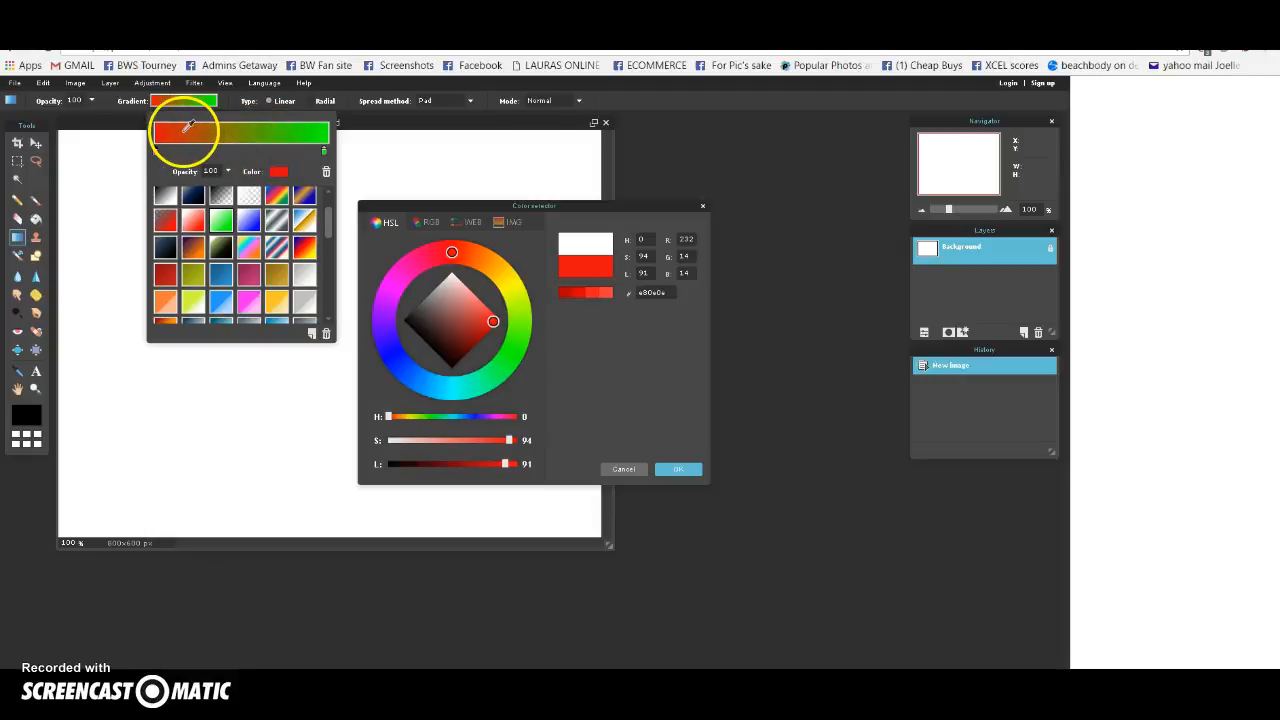
left_click(400, 363)
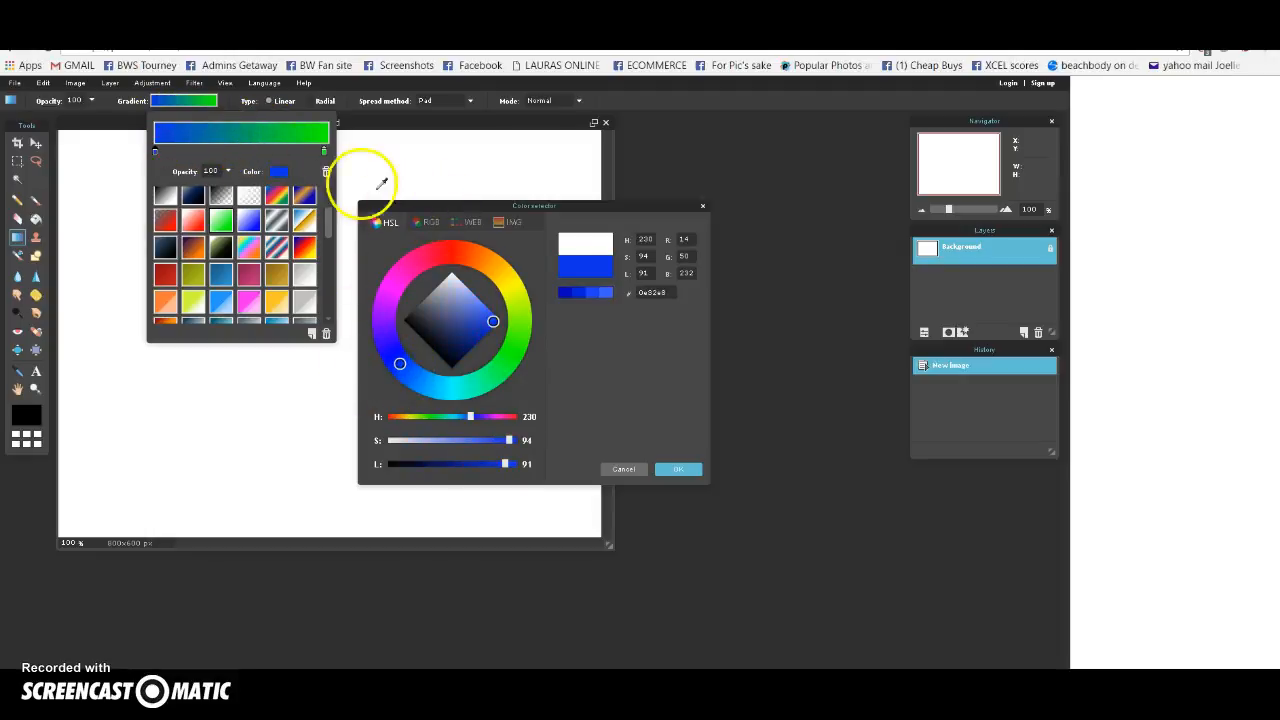
left_click(404, 270)
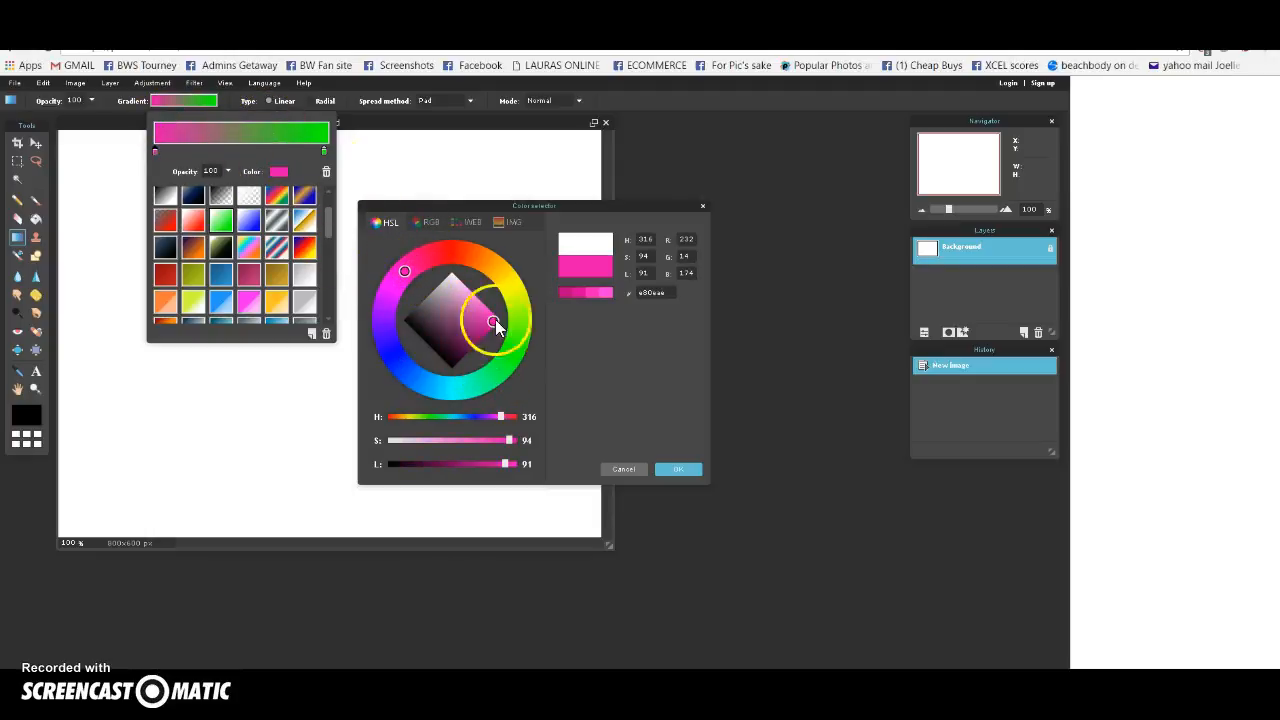
left_click(454, 279)
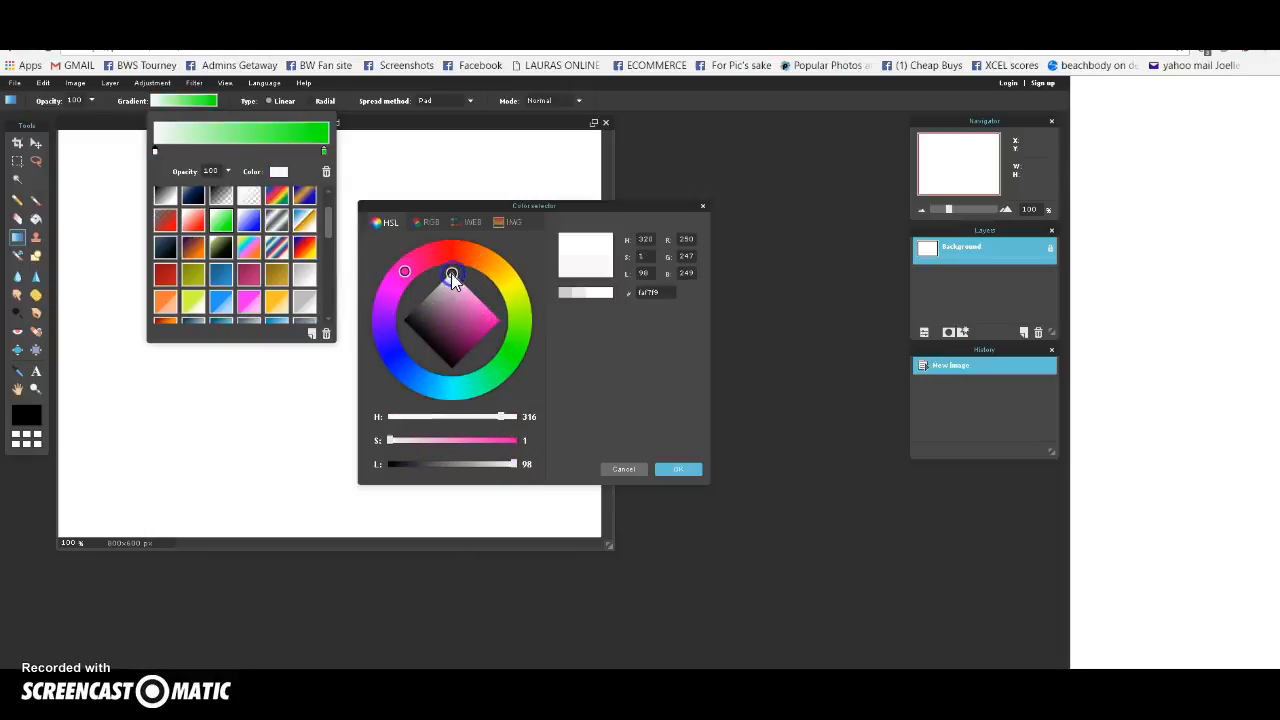
left_click(519, 310)
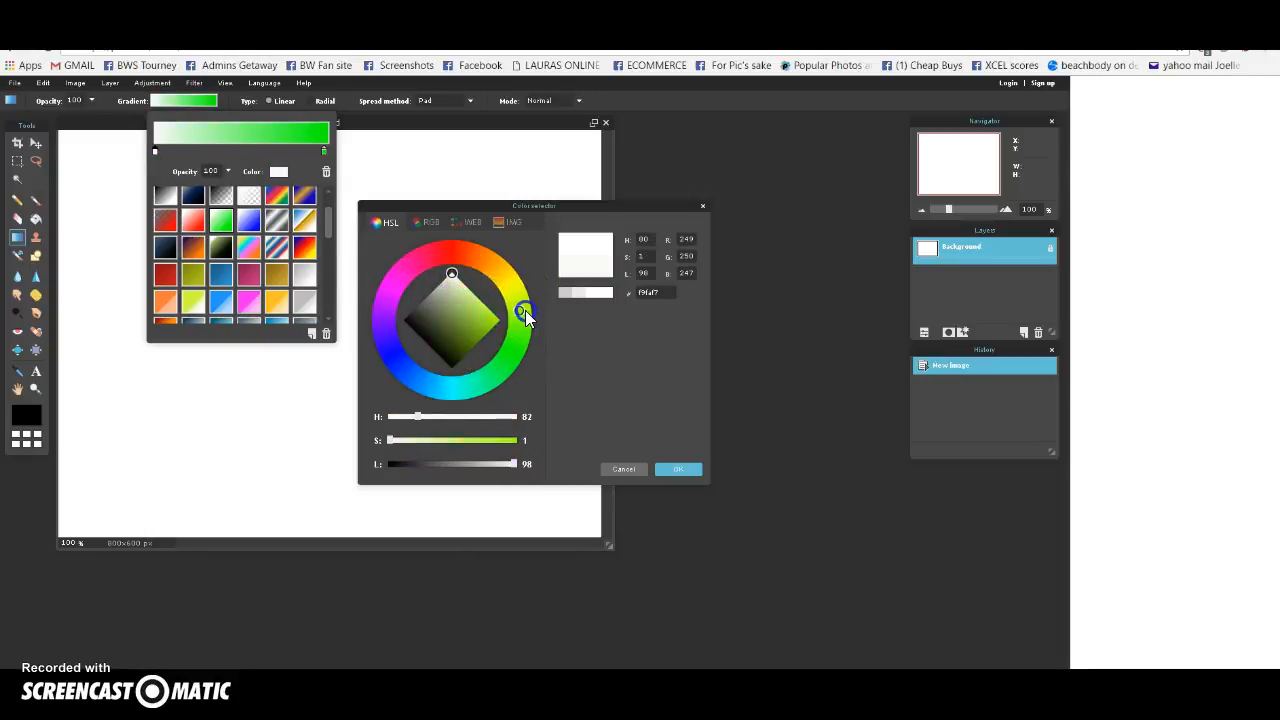
left_click(460, 290)
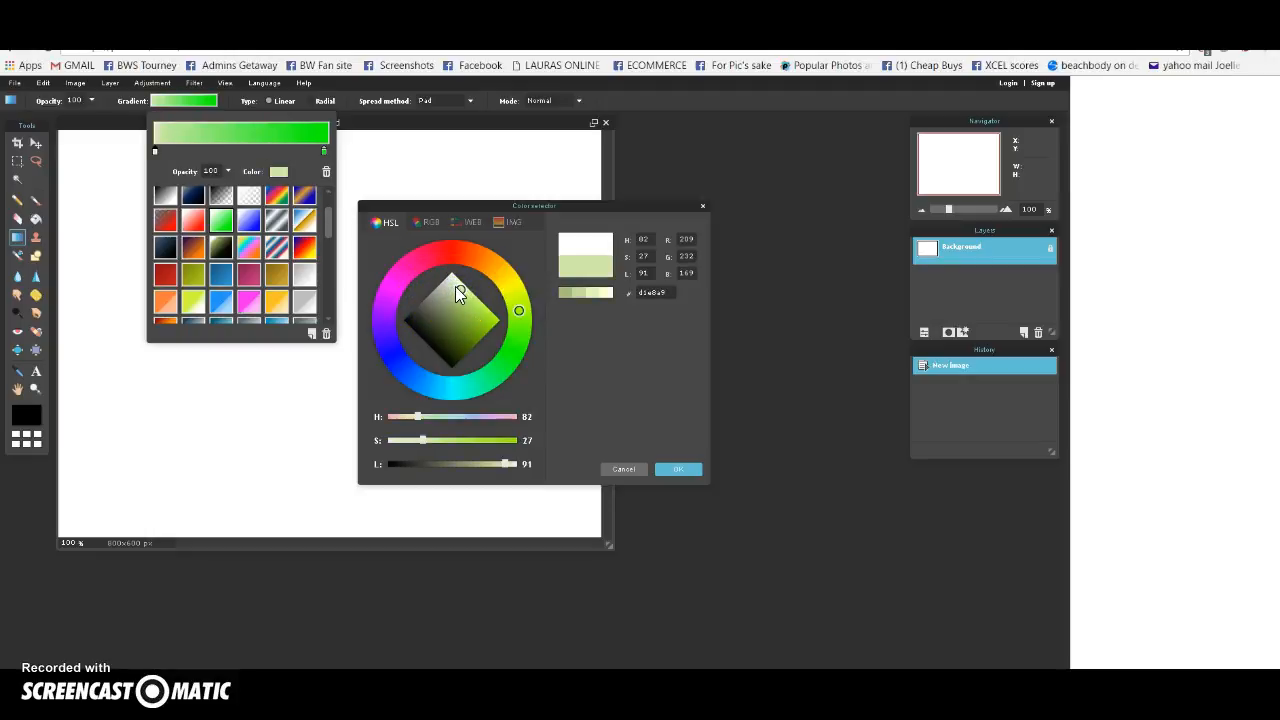
left_click_drag(456, 285, 456, 281)
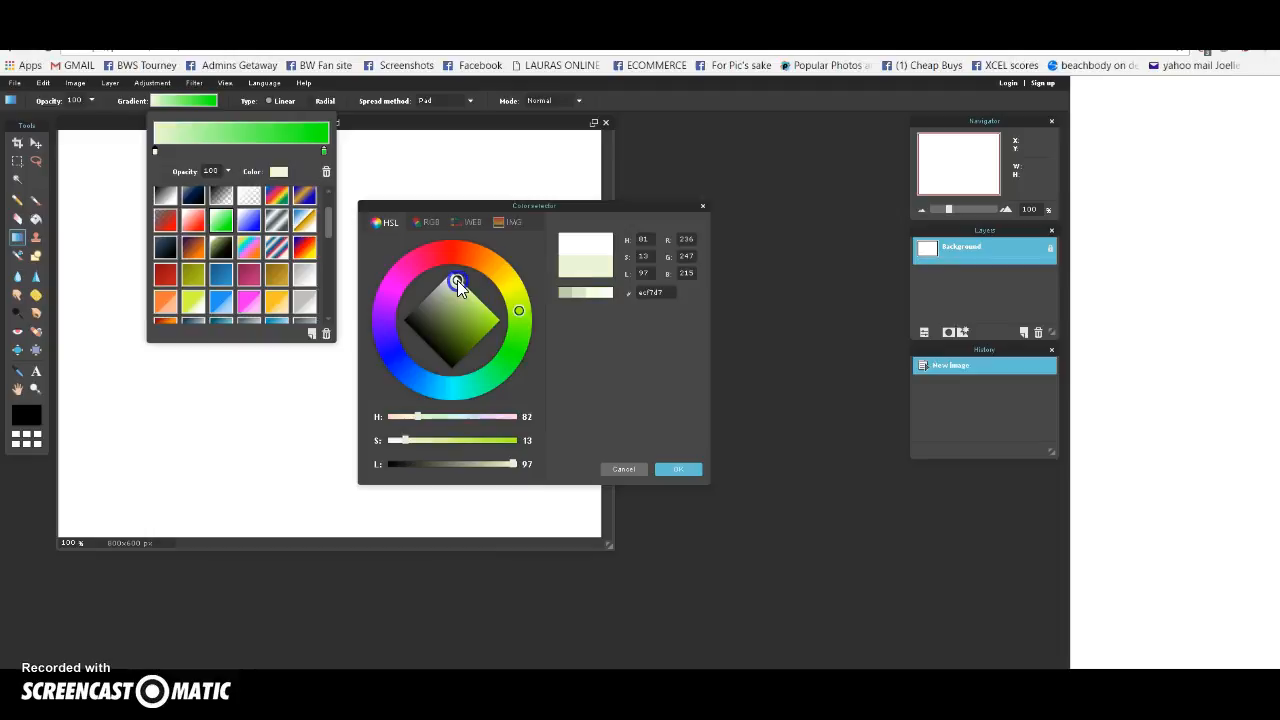
left_click(679, 468)
- Move the gradient's pale stop about a quarter of the way toward the green and close the gradient settings
left_click(170, 135)
left_click(313, 157)
left_click(157, 164)
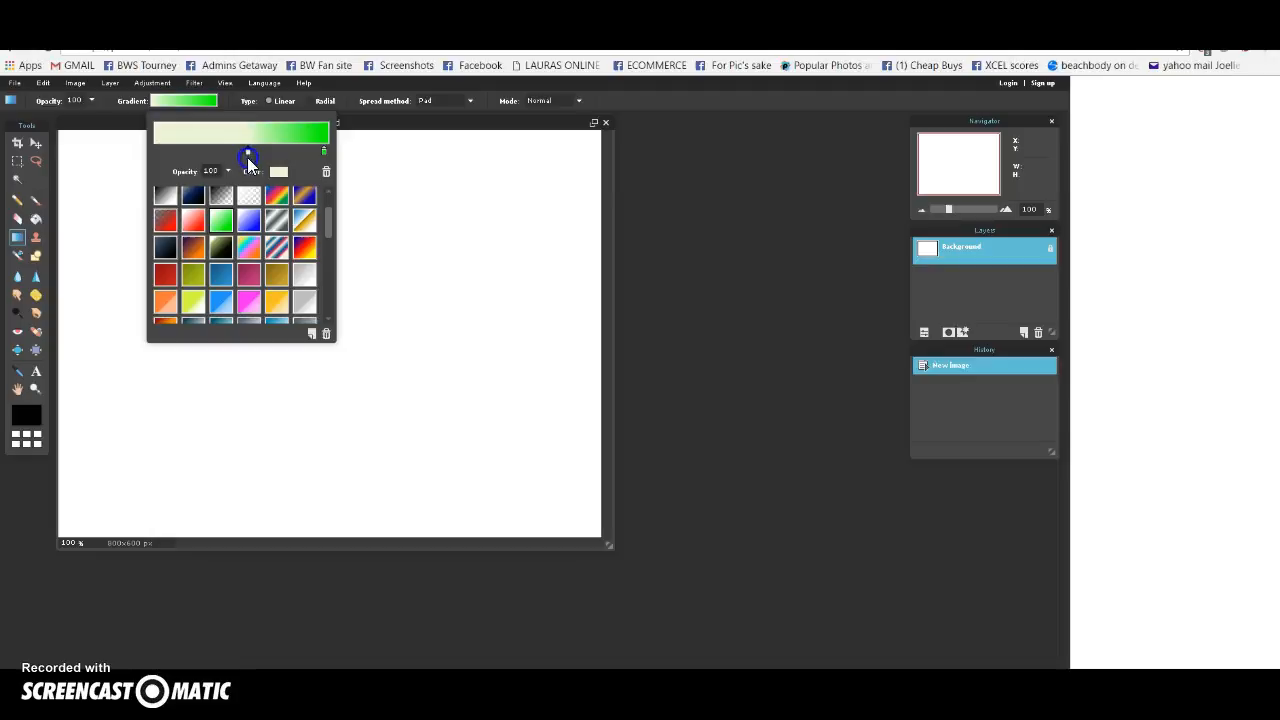
left_click_drag(212, 139, 241, 155)
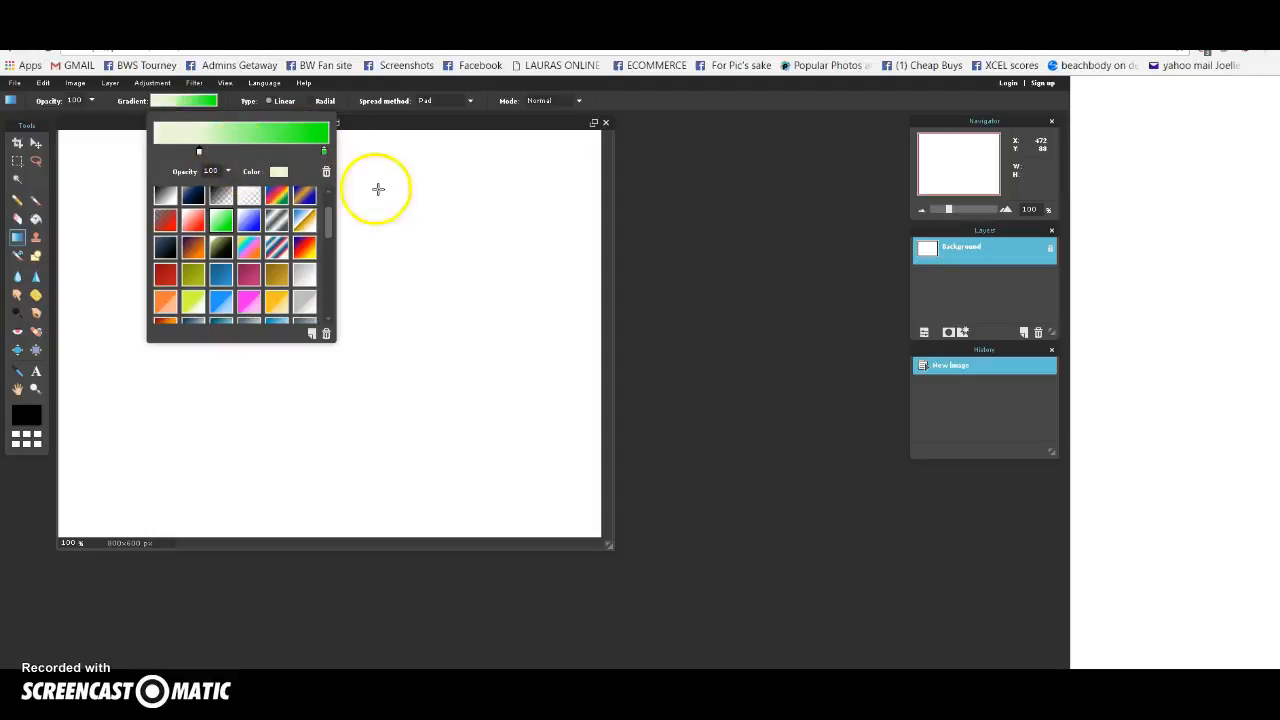
left_click(703, 238)
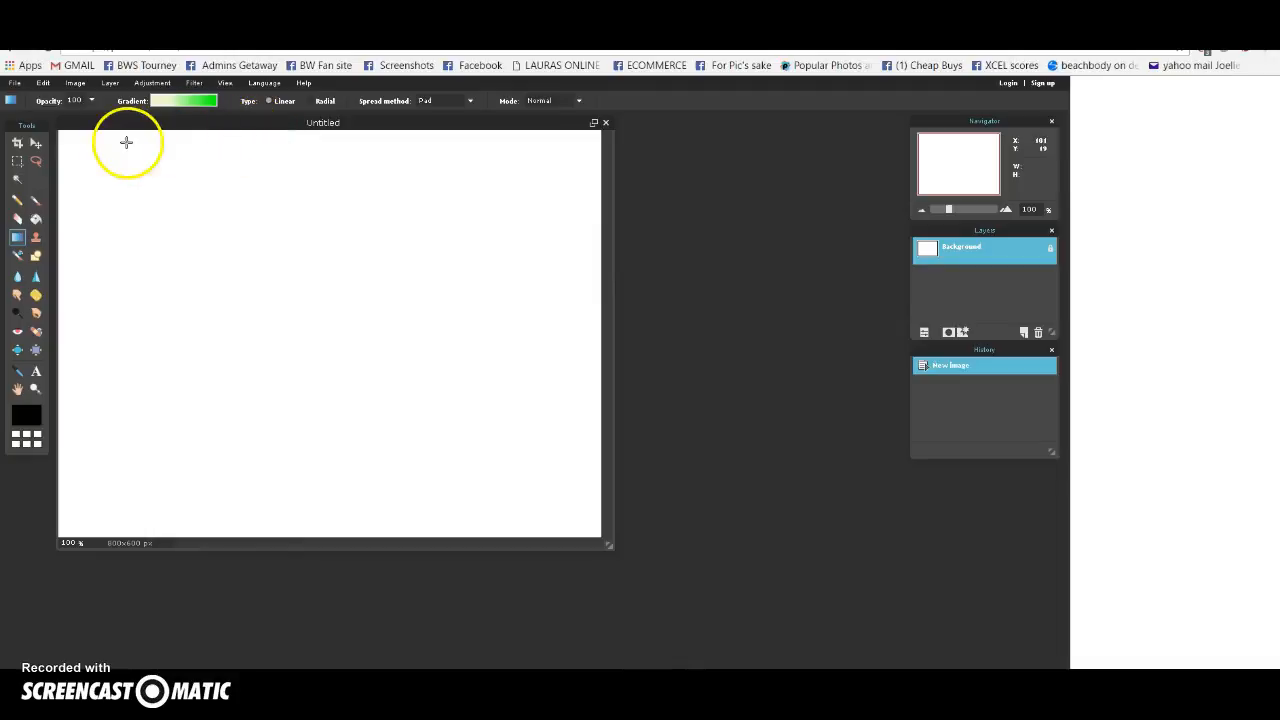
- Fill the canvas with the linear gradient in different directions, ending with green at the top fading to pale at the bottom
left_click_drag(274, 131, 266, 532)
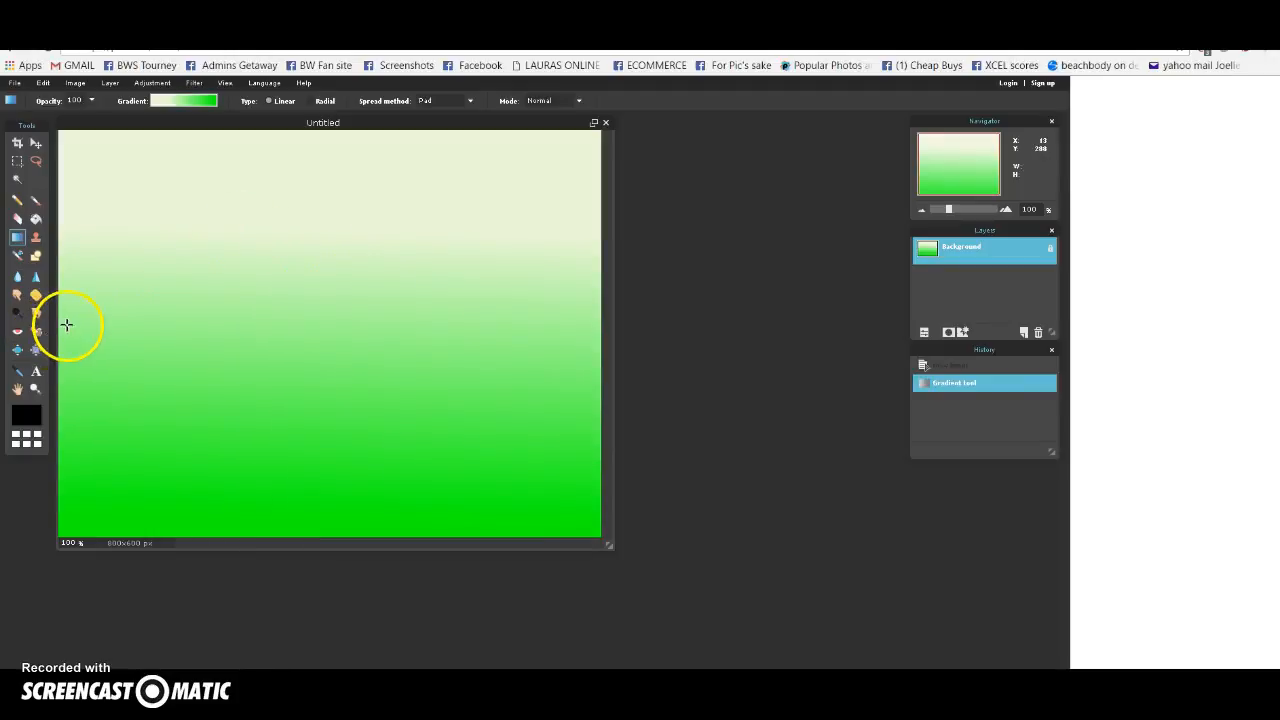
left_click_drag(62, 324, 627, 346)
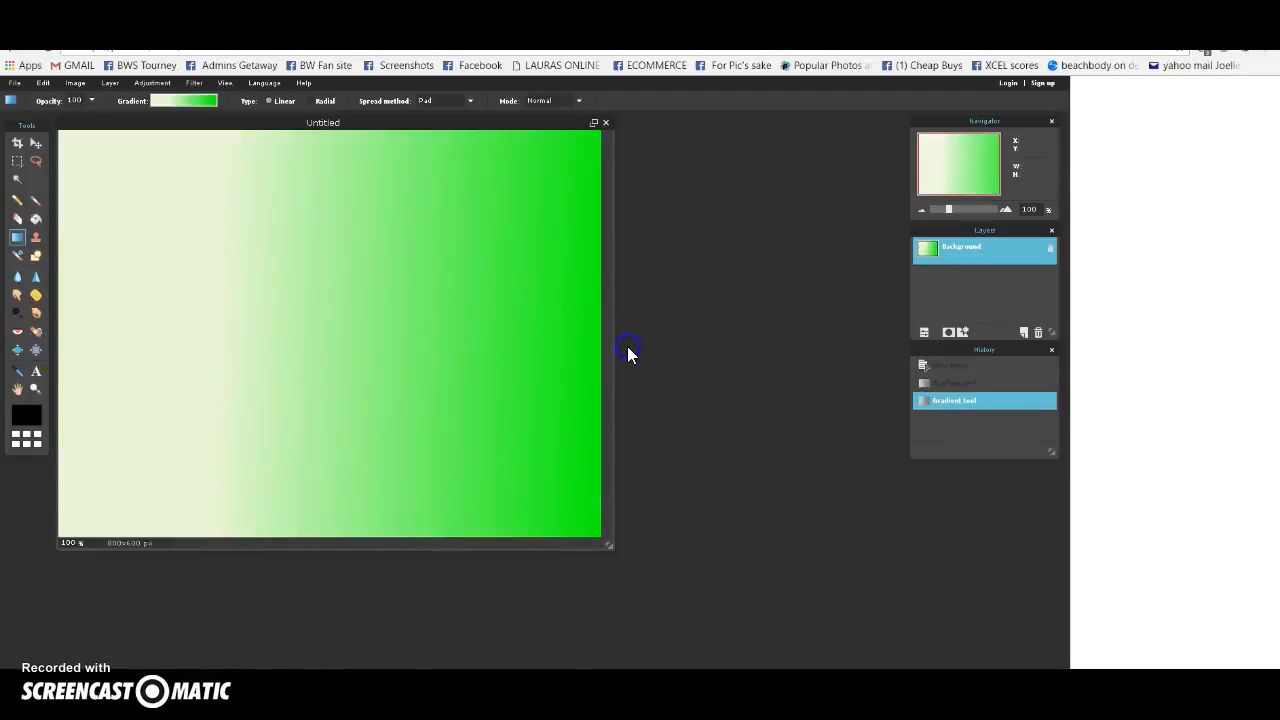
left_click_drag(316, 535, 331, 131)
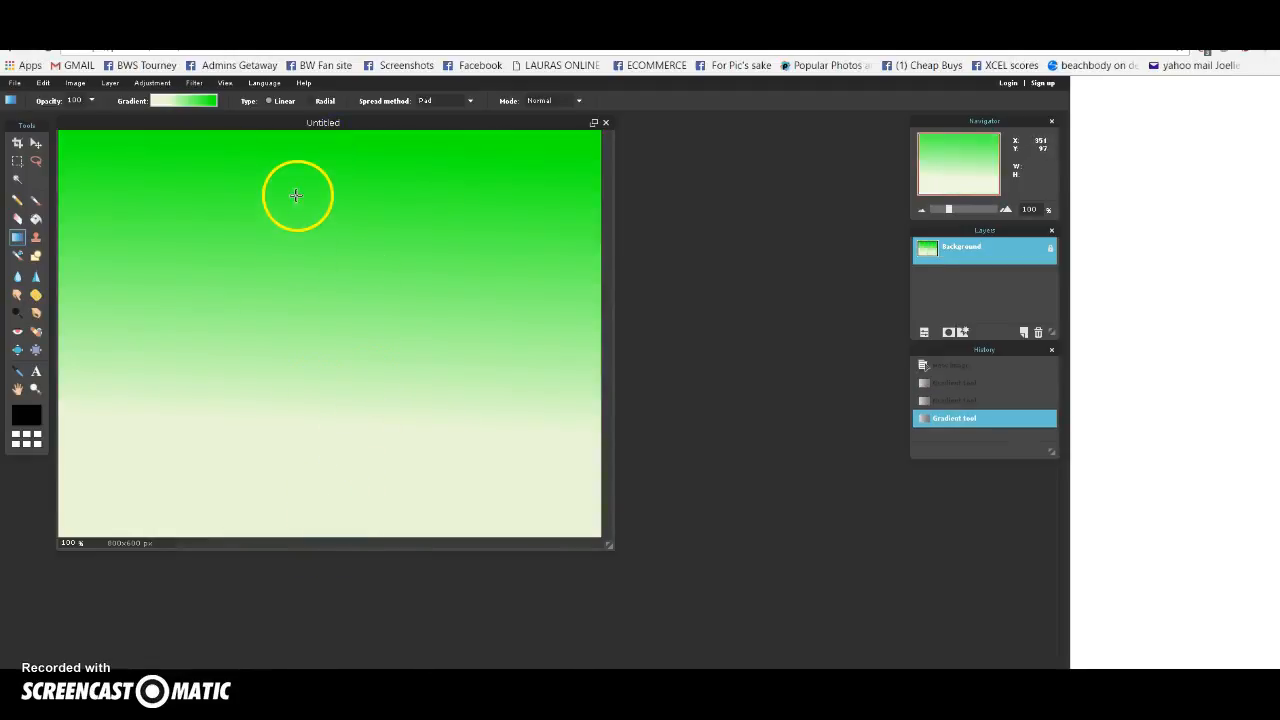
left_click(340, 346)
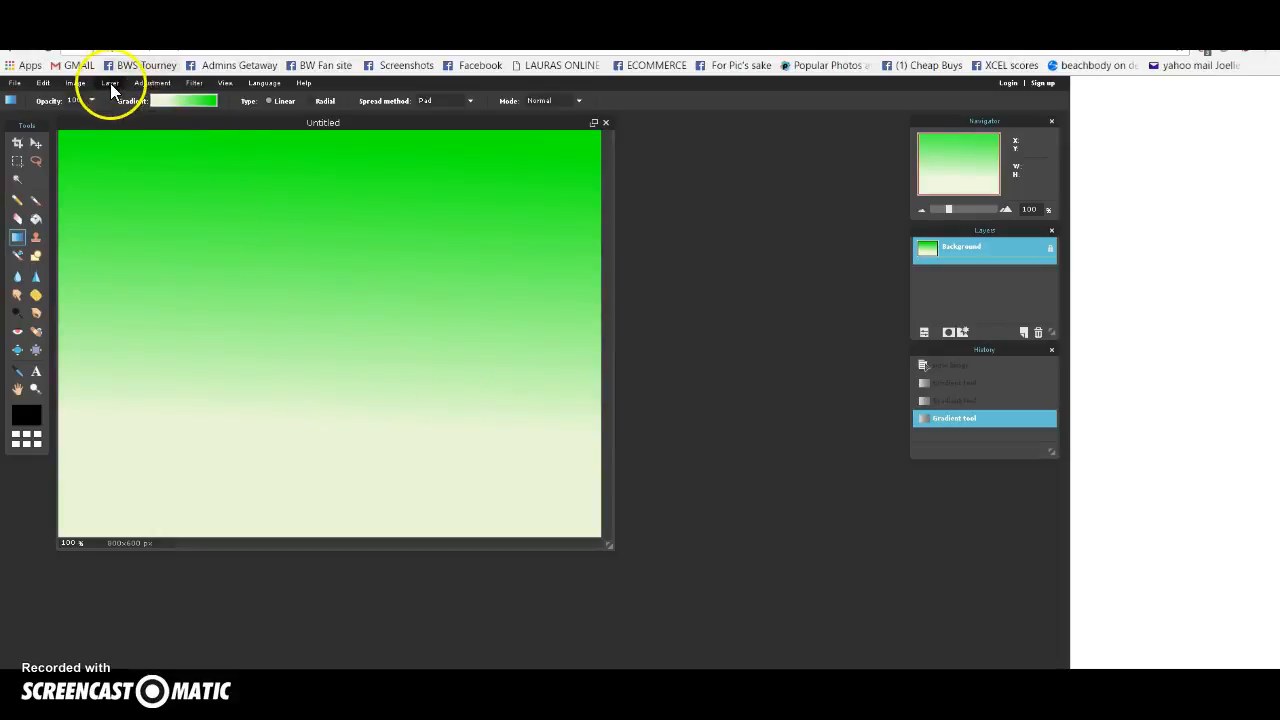
- Add the 958 x 623 blue, green and yellow frame image from the Pictures folder as a new layer
left_click(110, 83)
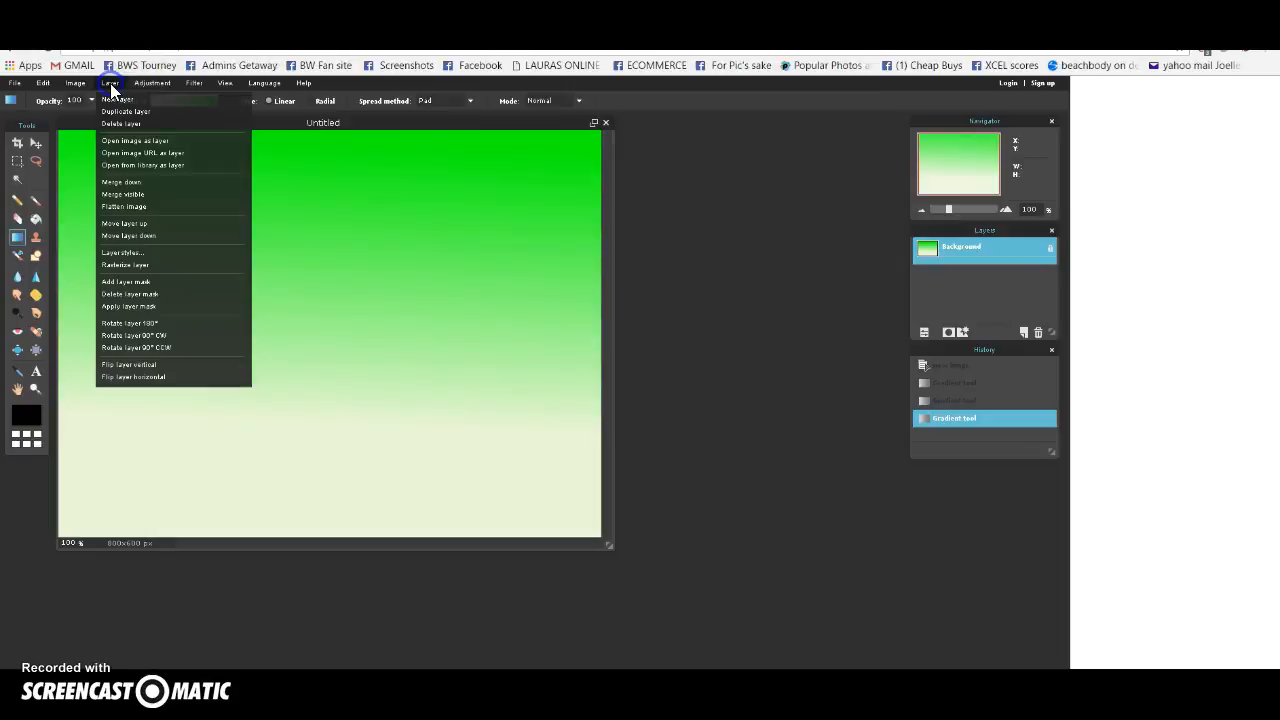
left_click(149, 140)
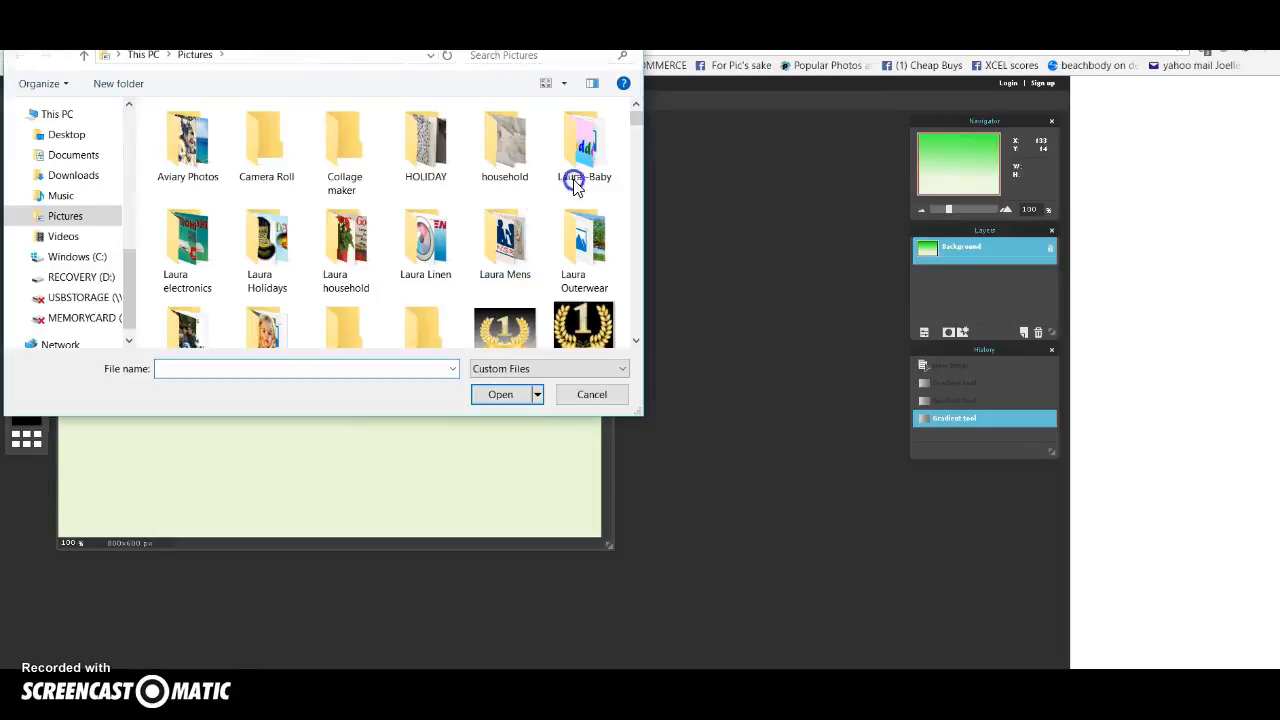
left_click_drag(636, 126, 631, 196)
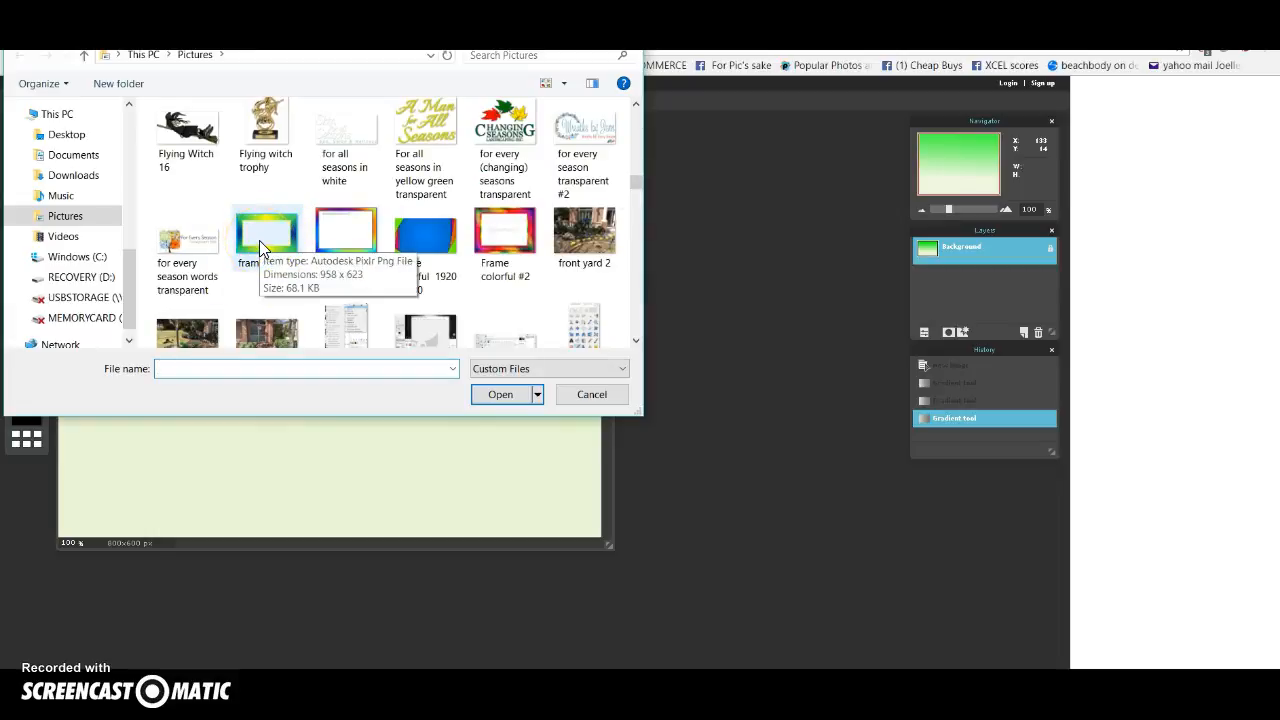
left_click(259, 240)
left_click(510, 399)
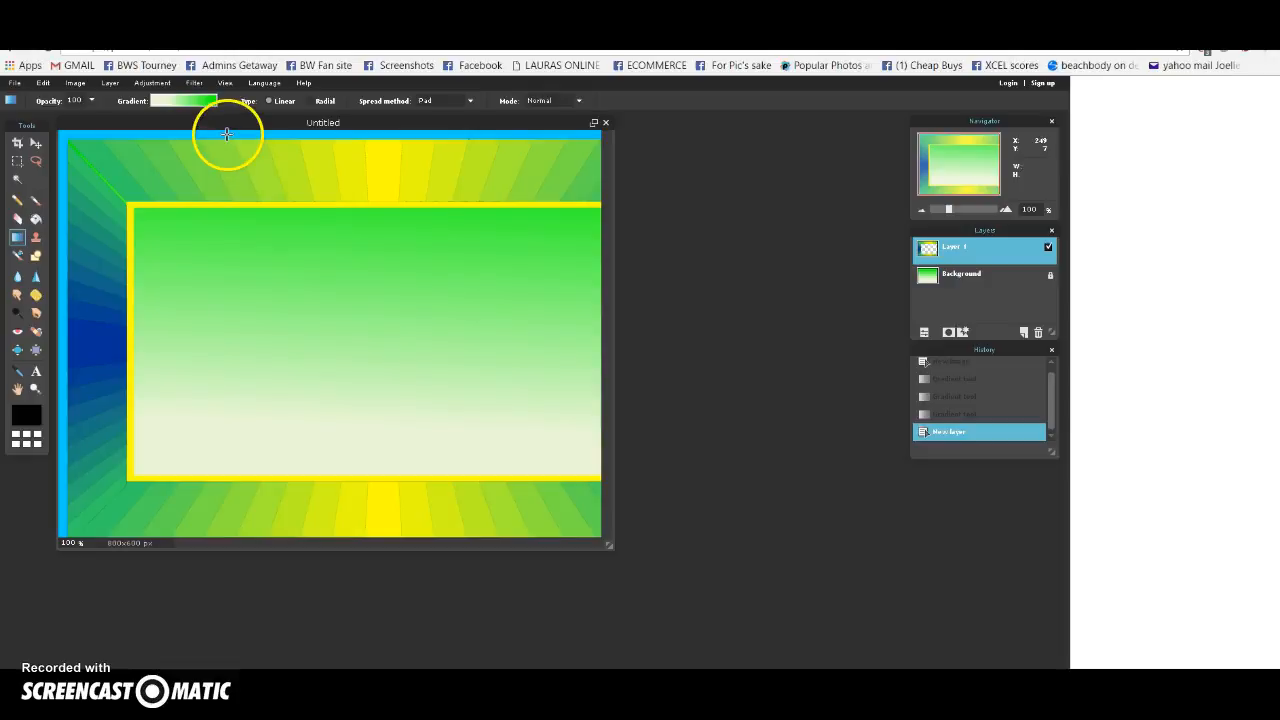
- Free transform the frame layer, scaling it down to fit inside the canvas and centring it
left_click(45, 84)
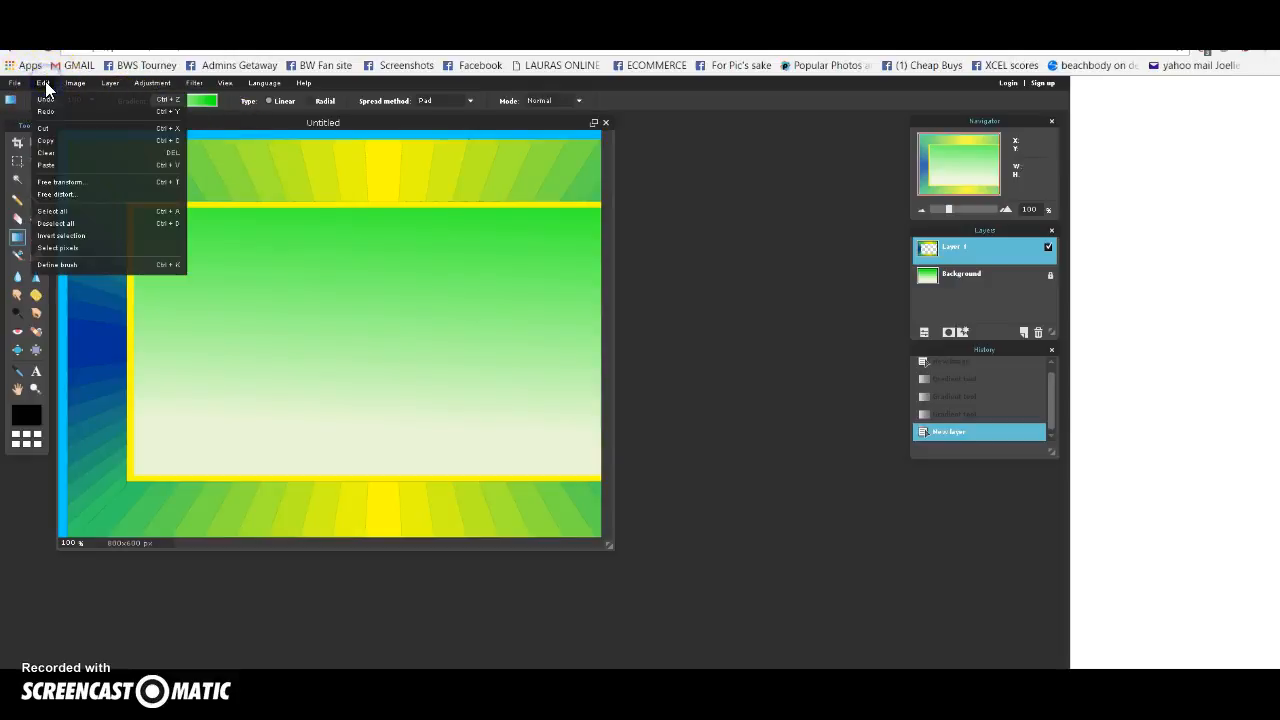
left_click(94, 184)
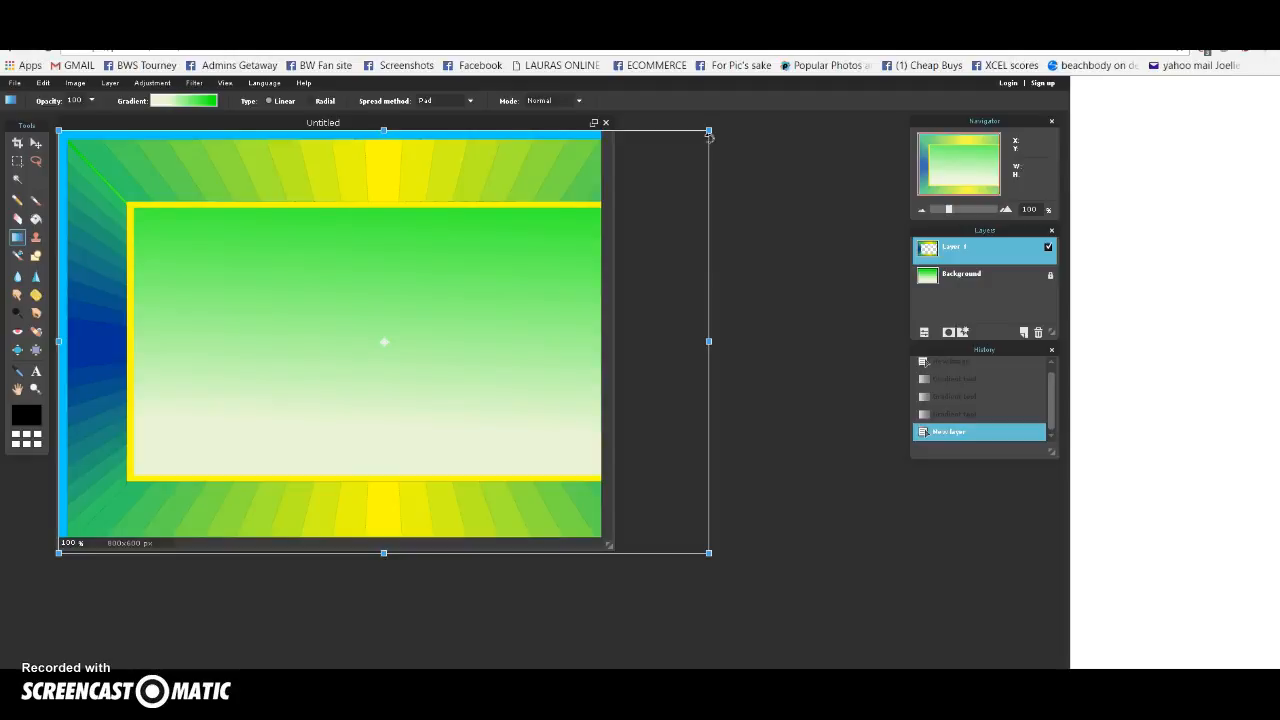
left_click_drag(709, 132, 613, 177)
left_click_drag(378, 307, 316, 300)
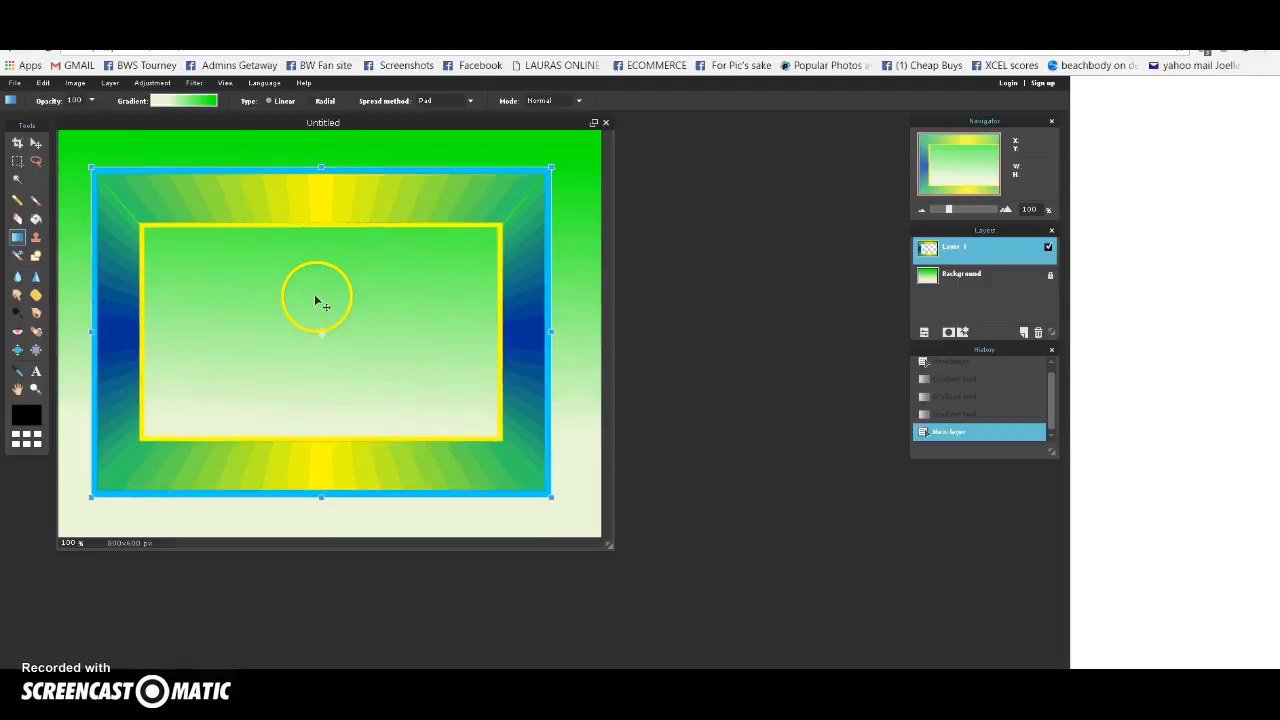
- Enlarge the frame layer until its outer blue border lies beyond the canvas, adjust its width and position, and apply the transform
left_click_drag(553, 169, 627, 62)
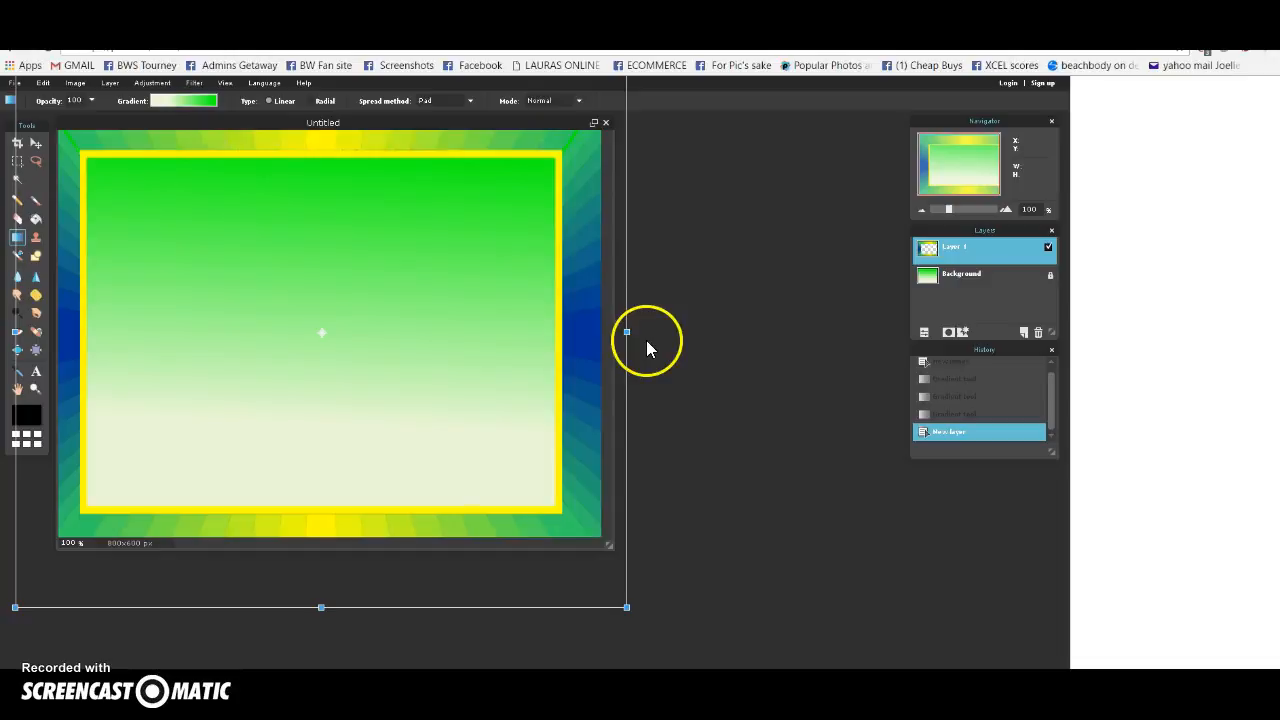
mouse_move(623, 331)
left_mouse_down()
mouse_move(636, 336)
mouse_move(626, 333)
left_mouse_up()
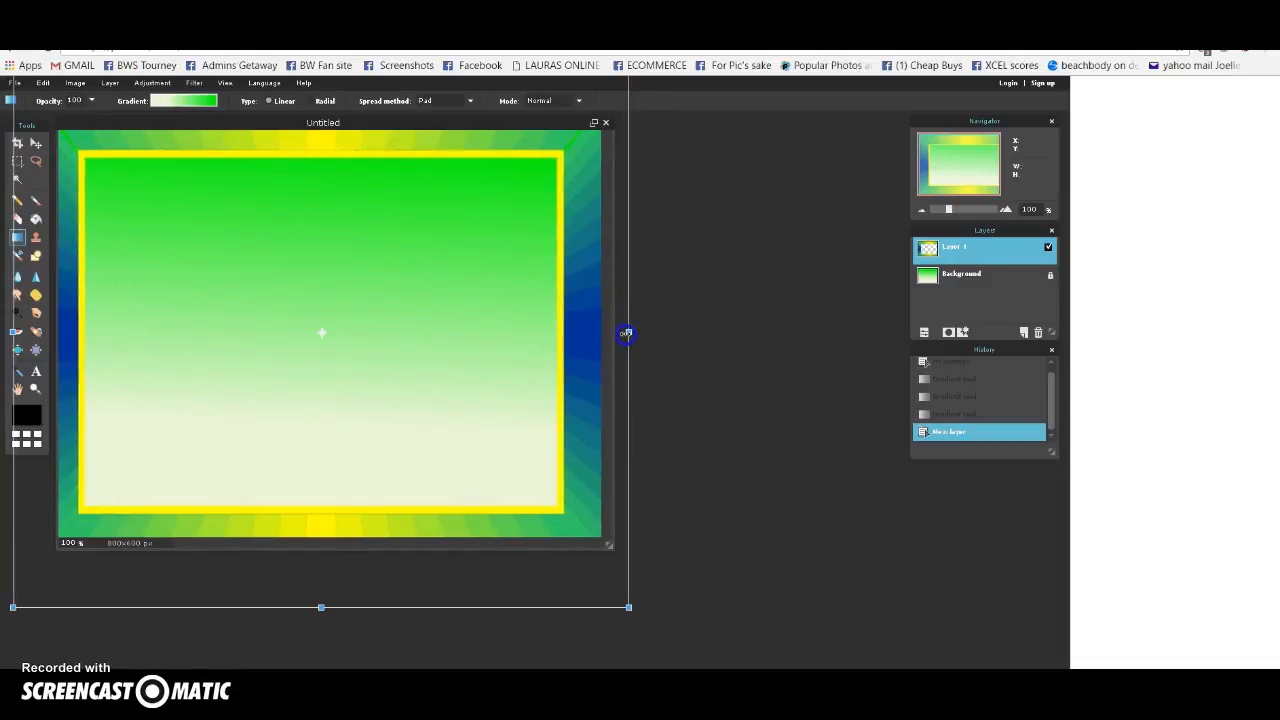
left_click_drag(315, 383, 315, 384)
left_click_drag(632, 332, 641, 340)
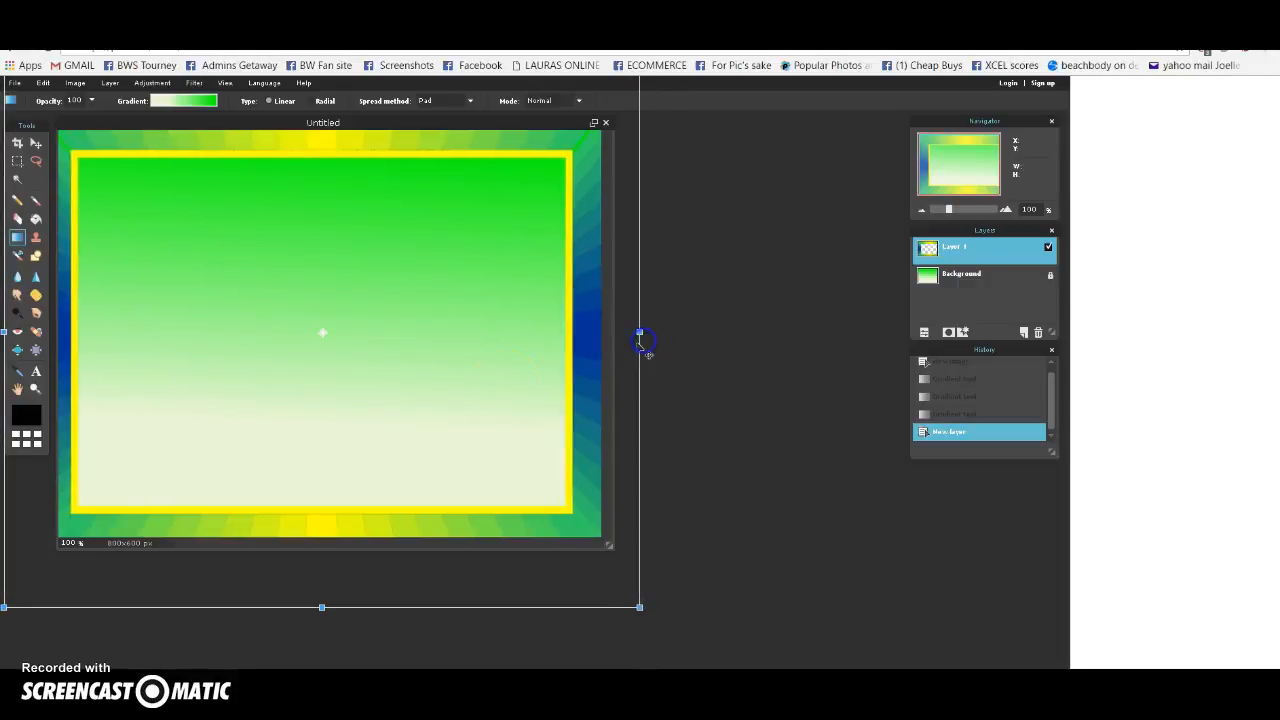
left_click_drag(361, 434, 365, 435)
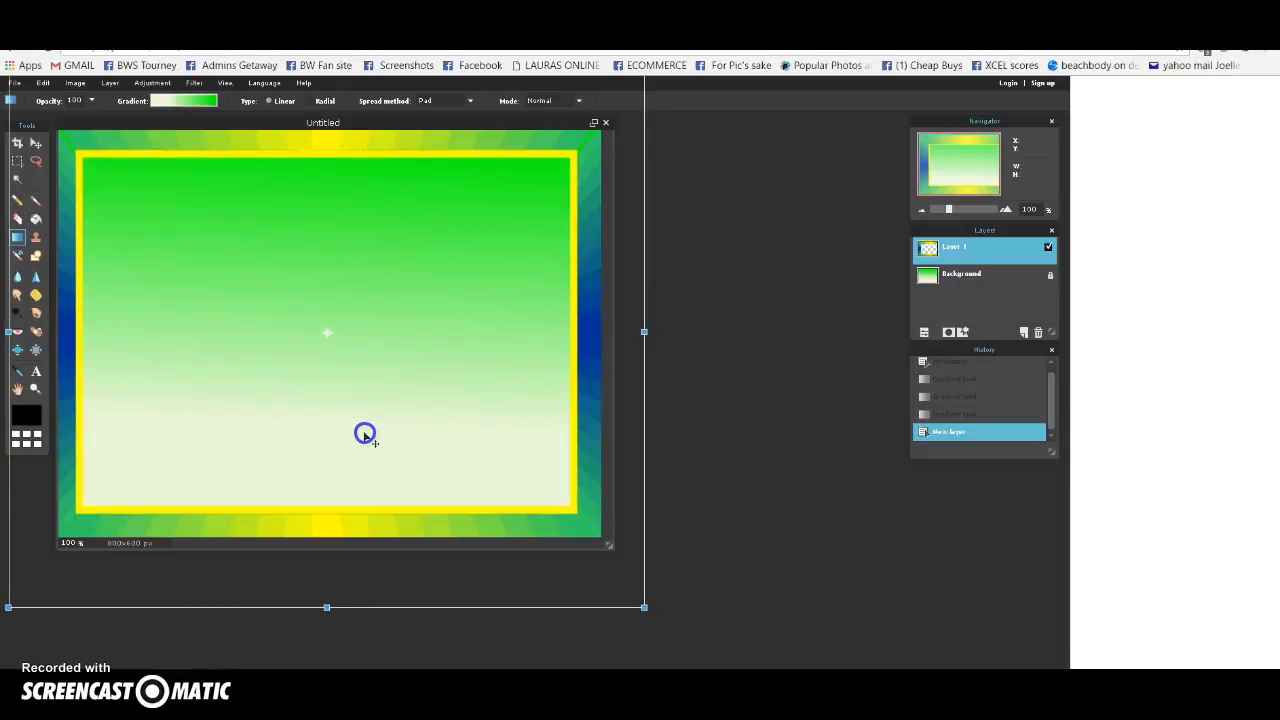
left_click(795, 371)
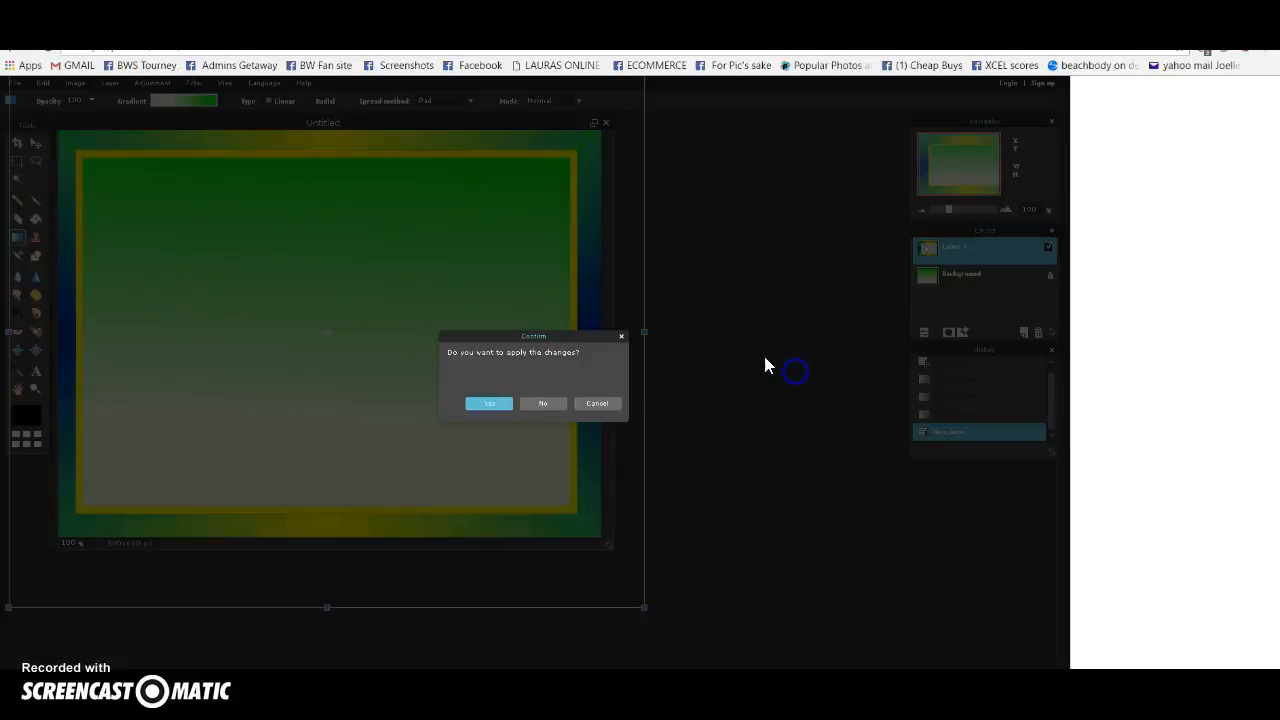
left_click(494, 408)
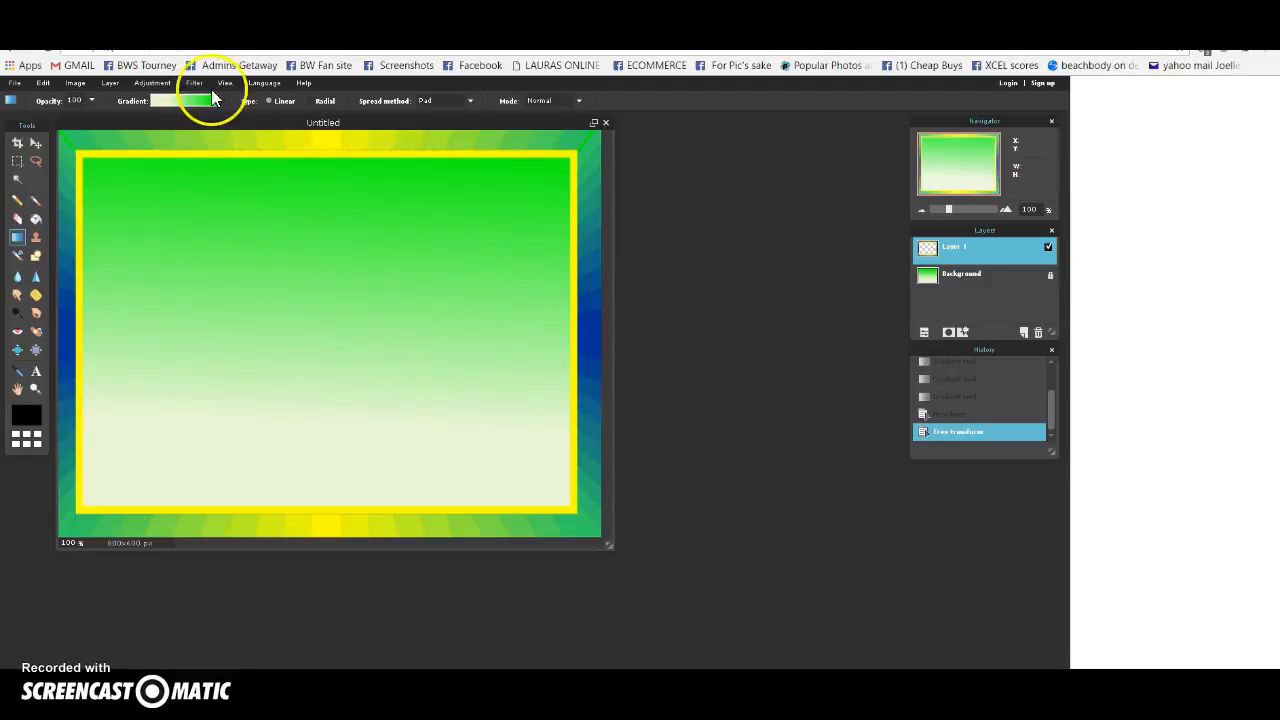
- Add the transparent black-and-white delivery car image from the Pictures folder as a new layer
left_click(109, 84)
left_click(157, 144)
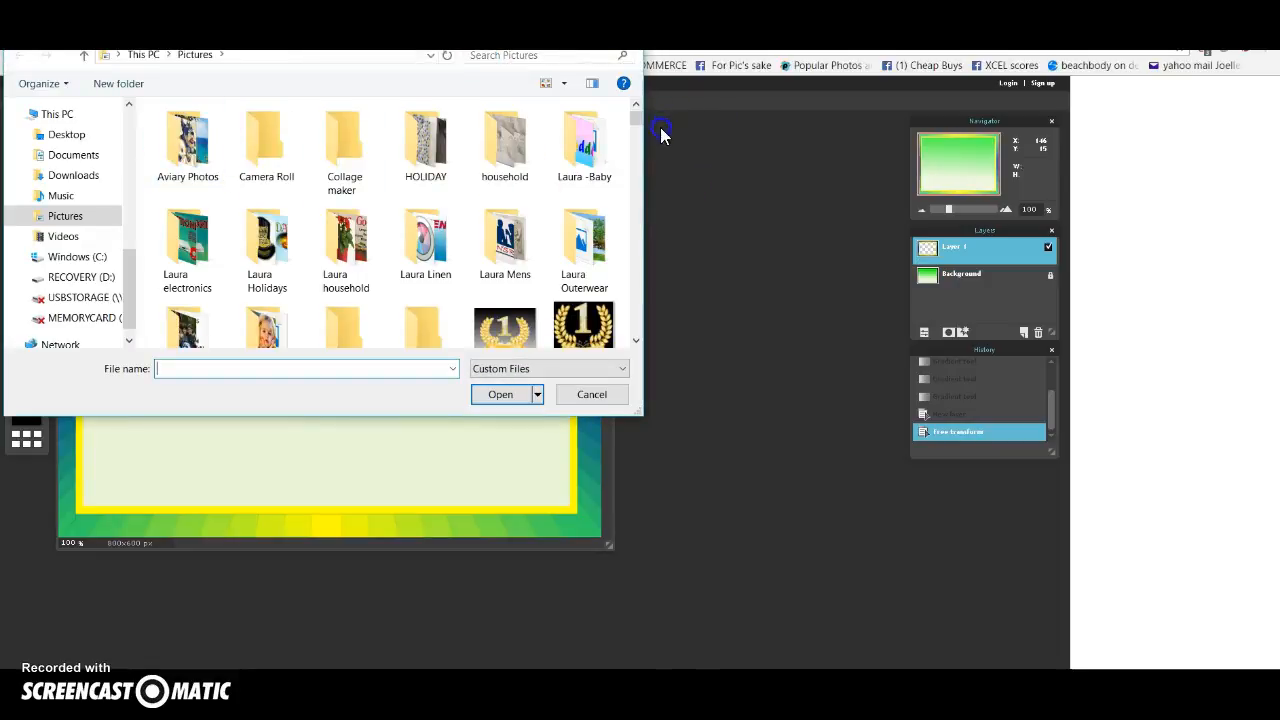
scroll(631, 149, "down", 5)
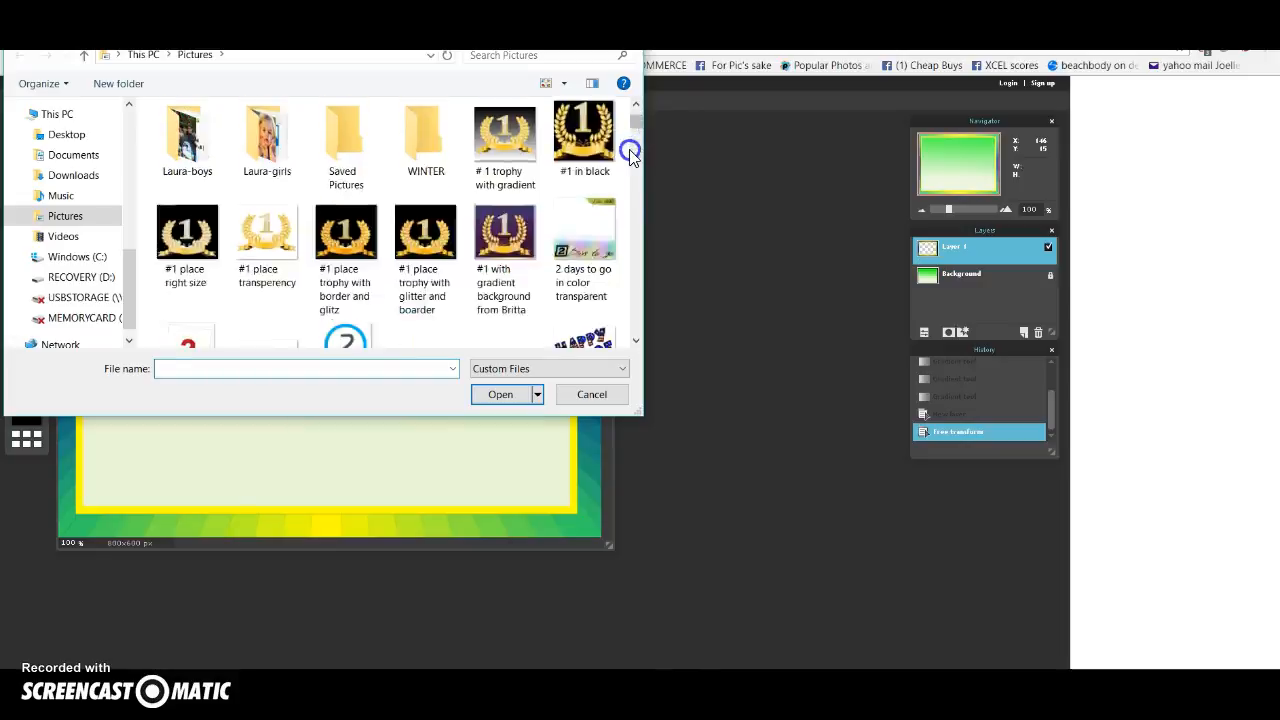
left_click_drag(635, 124, 638, 248)
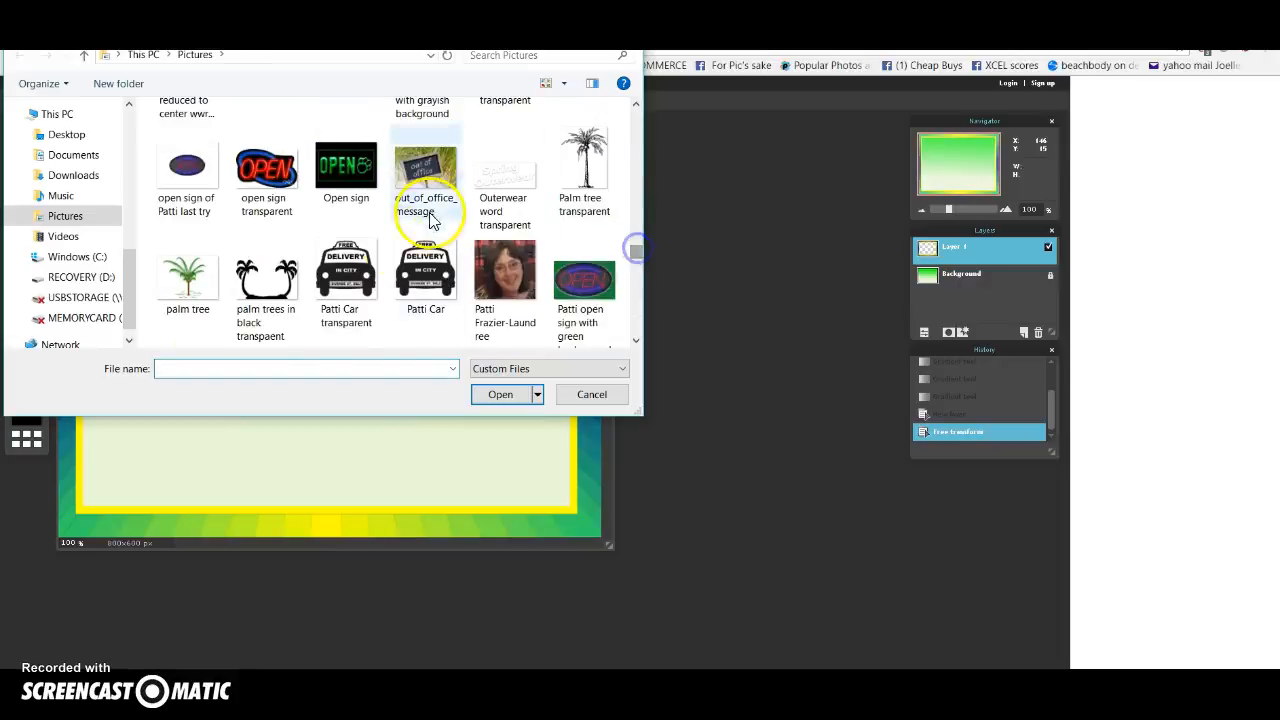
left_click(346, 290)
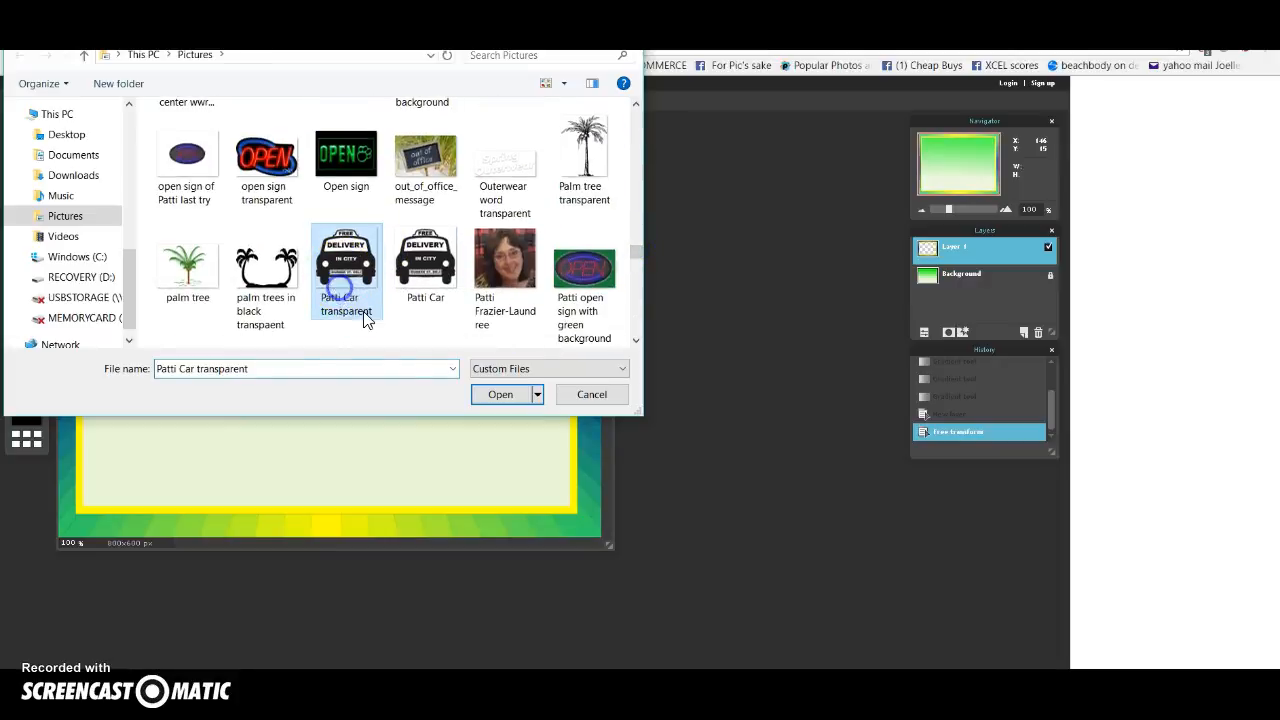
left_click(502, 395)
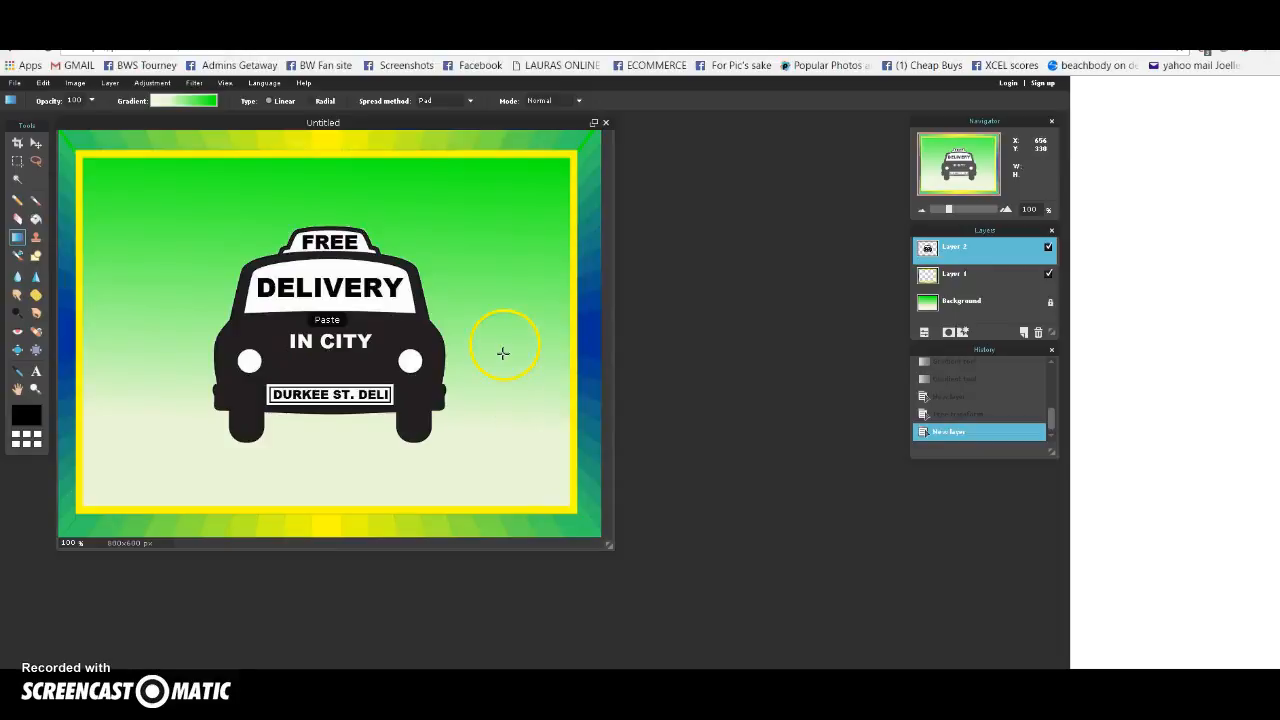
- Free transform the delivery car layer, scaling it down slightly and resting its wheels on the frame's lower yellow line
scroll(503, 343, "down", 1)
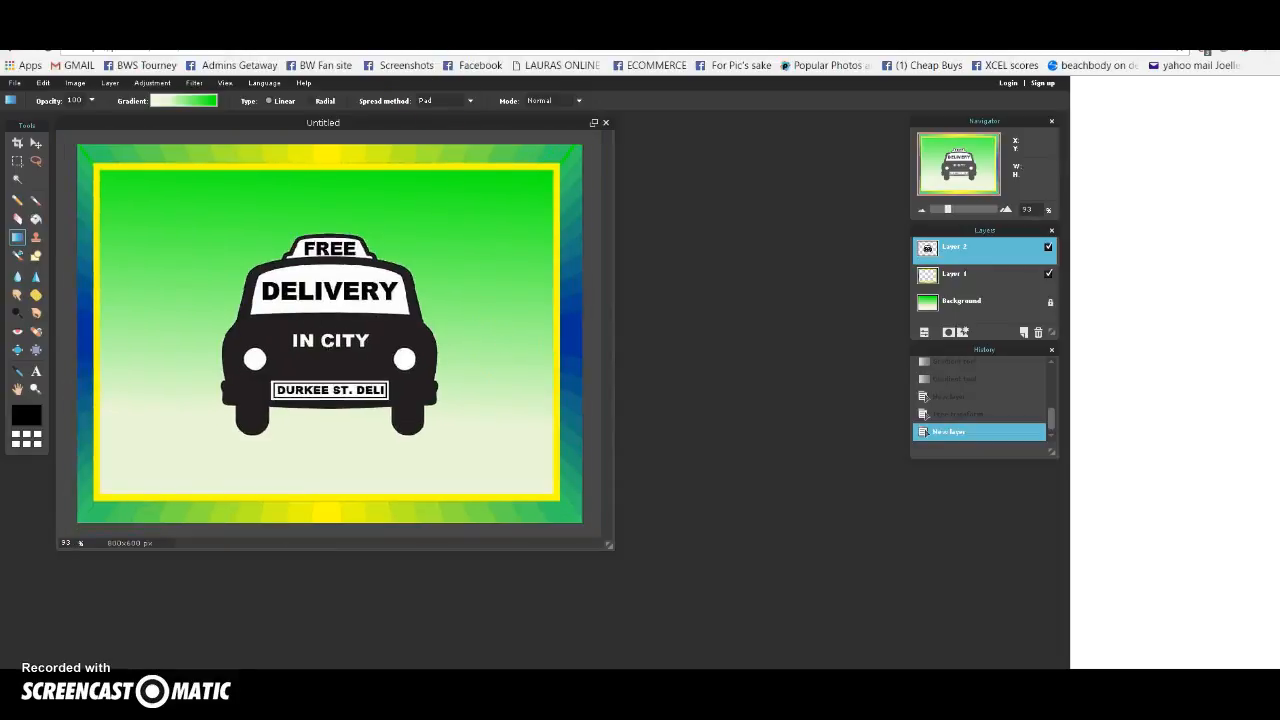
scroll(258, 251, "down", 1)
scroll(258, 251, "up", 3)
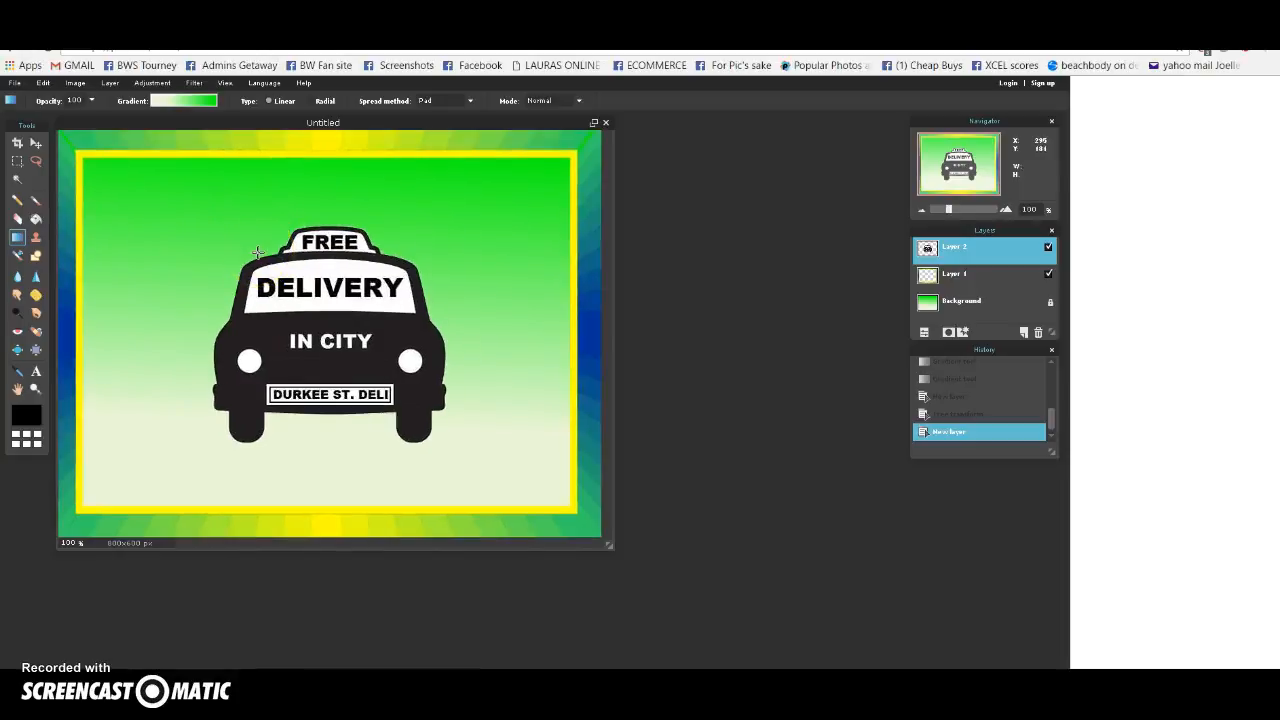
left_click(43, 83)
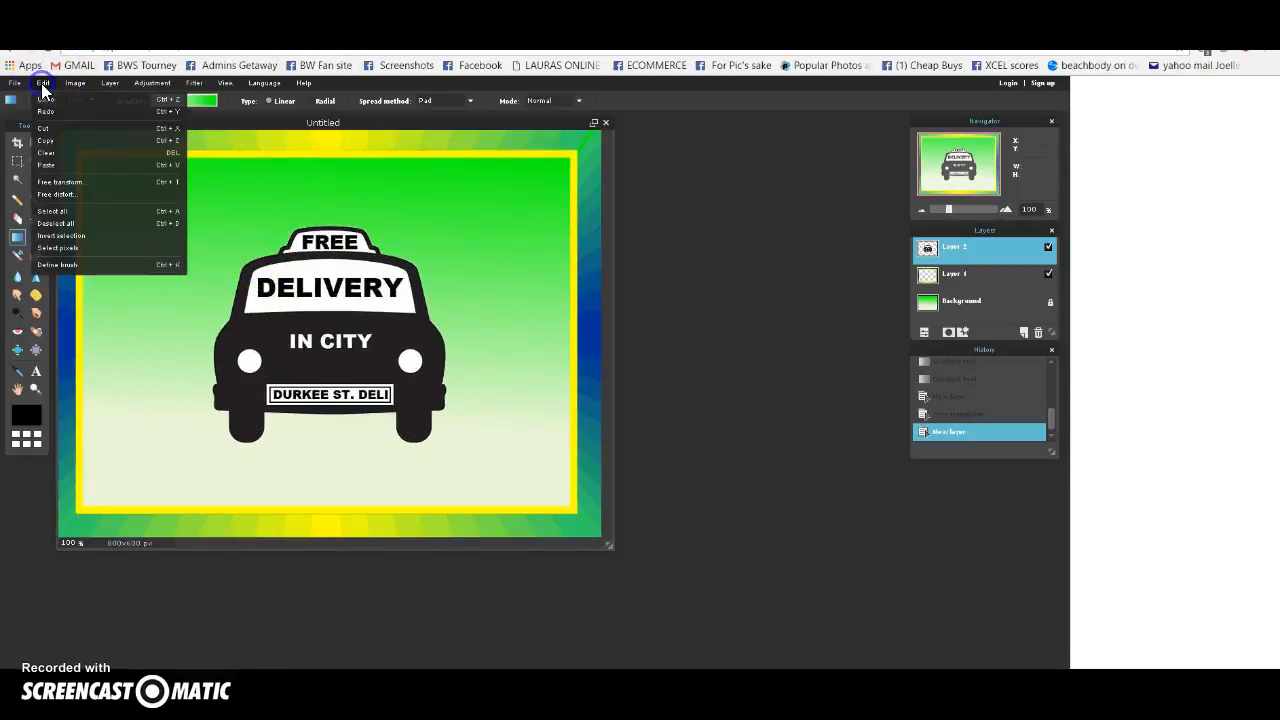
left_click(67, 182)
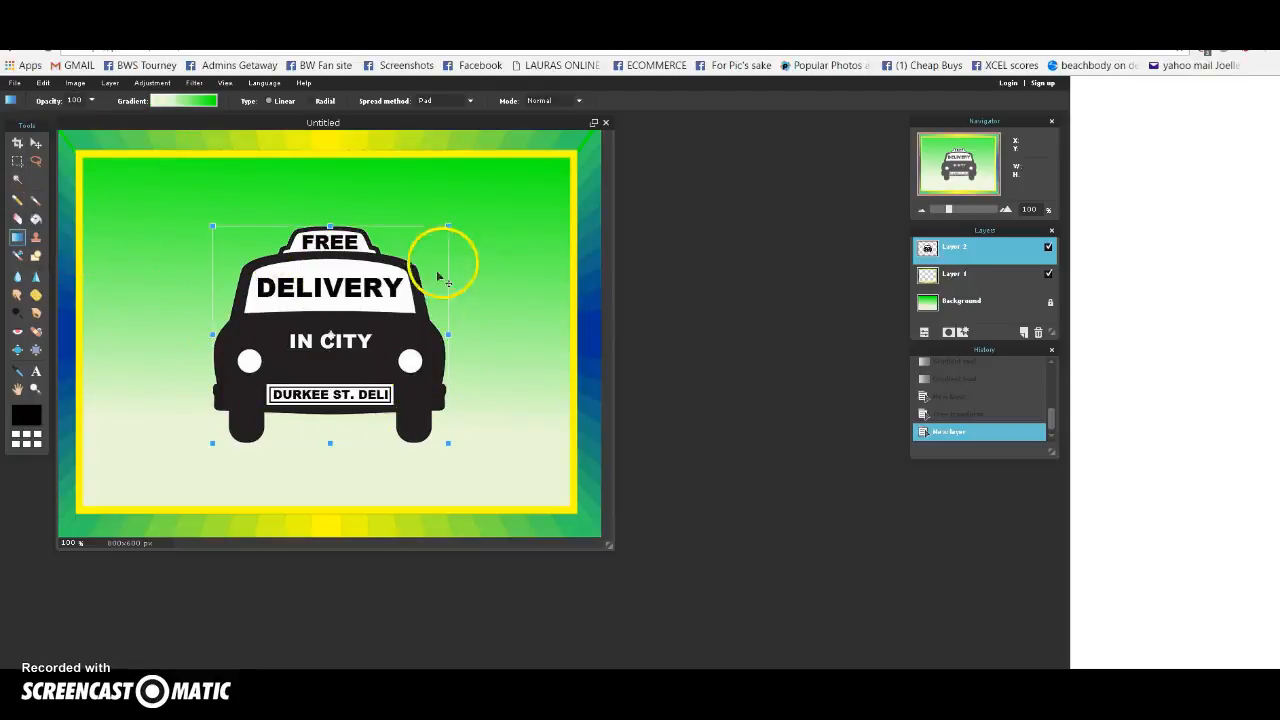
mouse_move(448, 225)
left_mouse_down()
mouse_move(371, 274)
mouse_move(457, 289)
mouse_move(458, 169)
mouse_move(406, 171)
mouse_move(440, 206)
mouse_move(445, 234)
mouse_move(445, 218)
left_mouse_up()
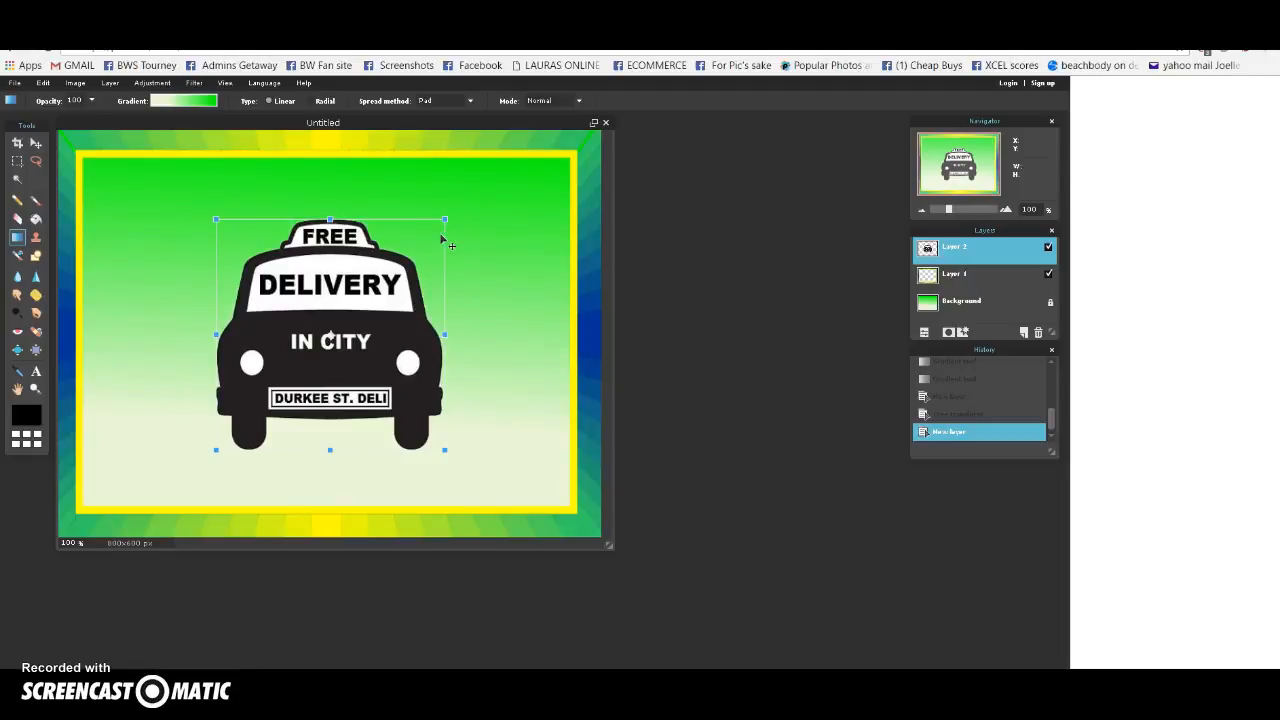
mouse_move(450, 229)
left_mouse_down()
mouse_move(345, 148)
mouse_move(409, 189)
mouse_move(460, 334)
mouse_move(386, 481)
mouse_move(214, 463)
mouse_move(140, 306)
mouse_move(149, 294)
mouse_move(355, 420)
mouse_move(429, 226)
mouse_move(436, 243)
left_mouse_up()
left_click_drag(339, 334, 323, 417)
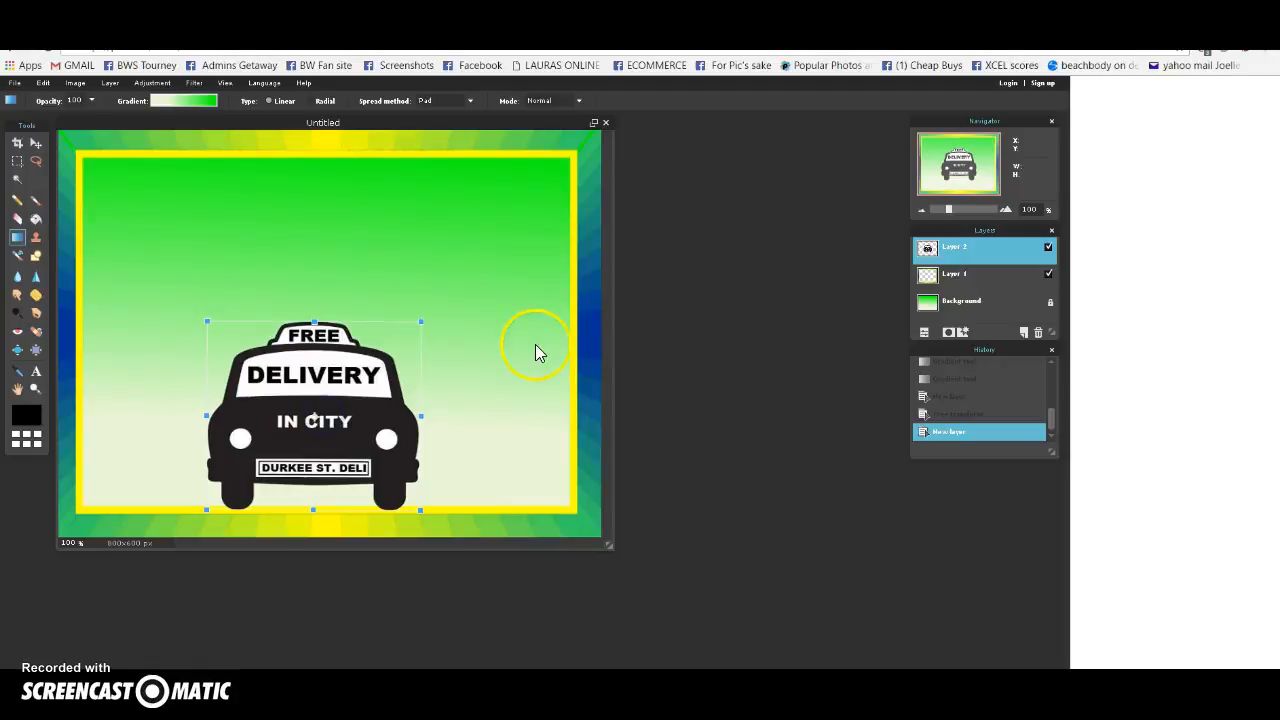
left_click(751, 347)
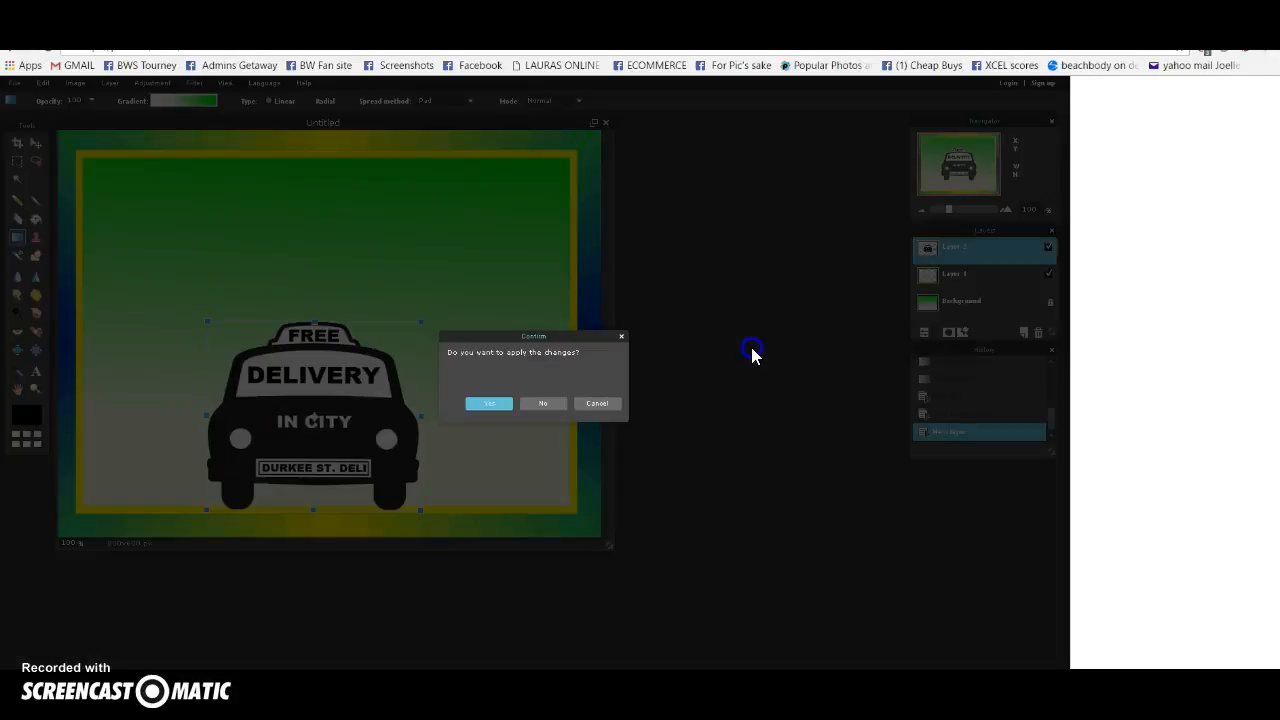
left_click(490, 404)
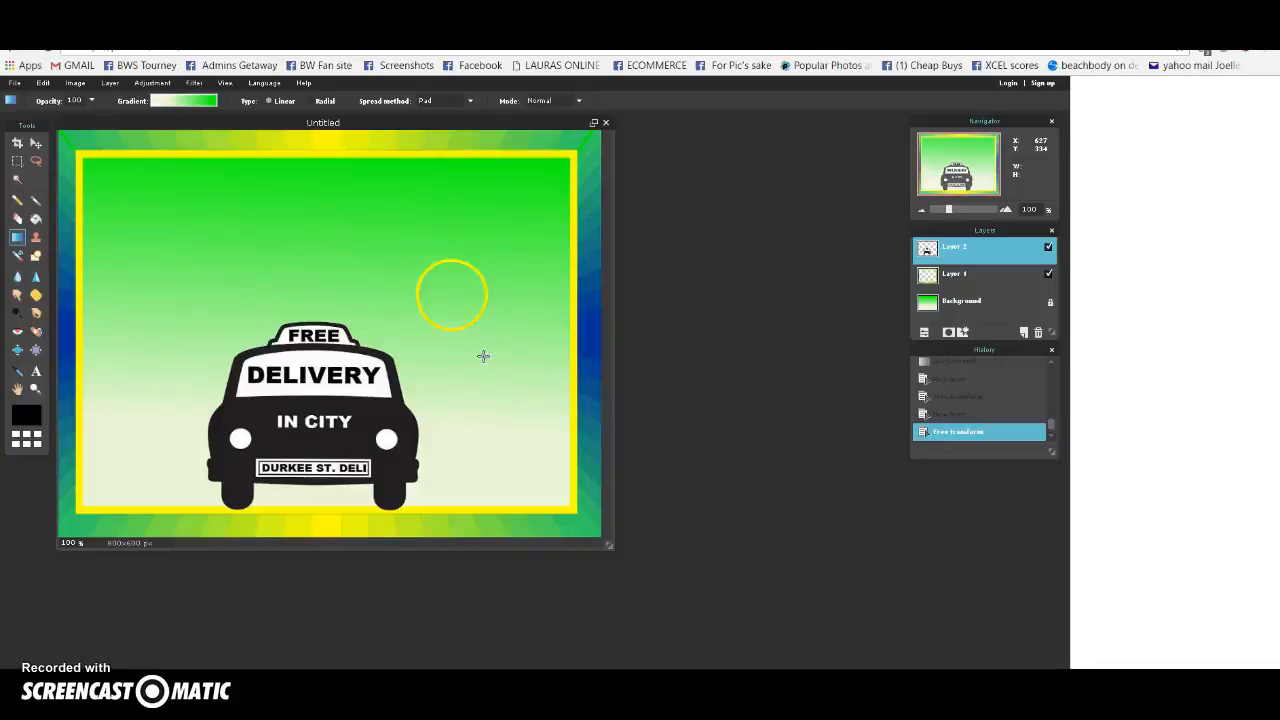
- Add the image "open sign green transparent" from the Pictures folder as a new layer
left_click(111, 83)
left_click(145, 140)
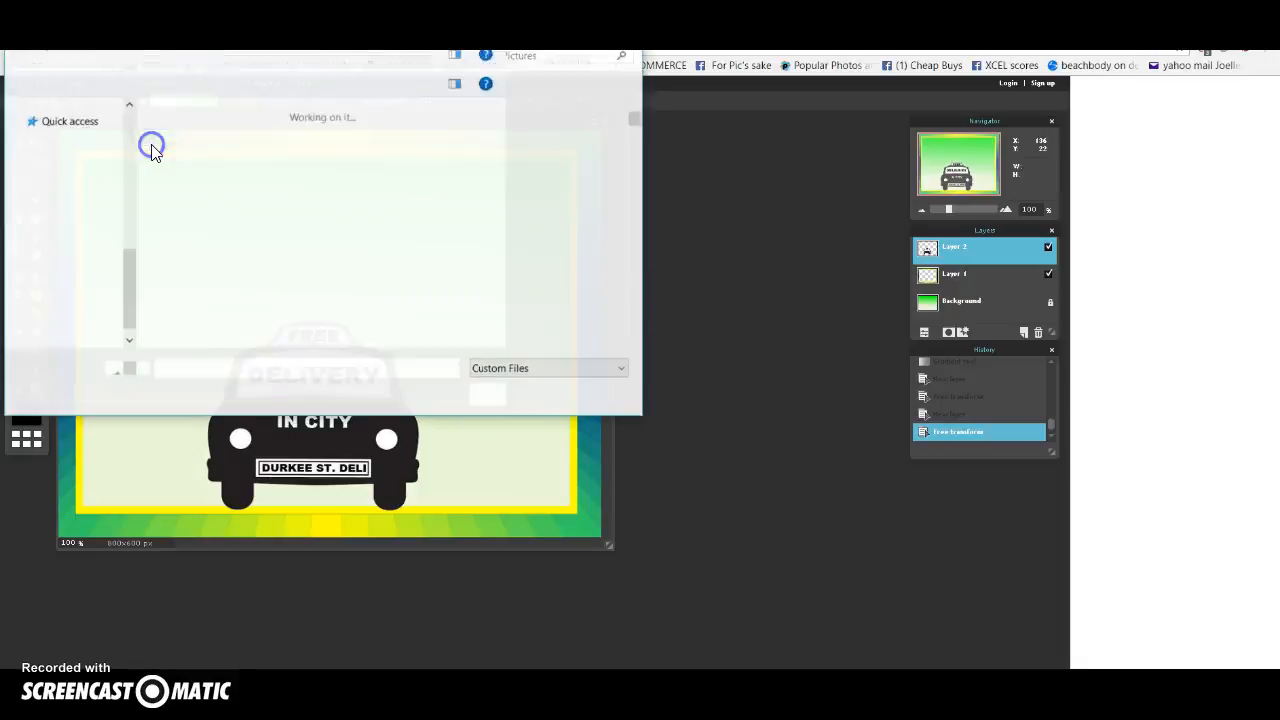
left_click(587, 100)
left_click_drag(634, 120, 631, 251)
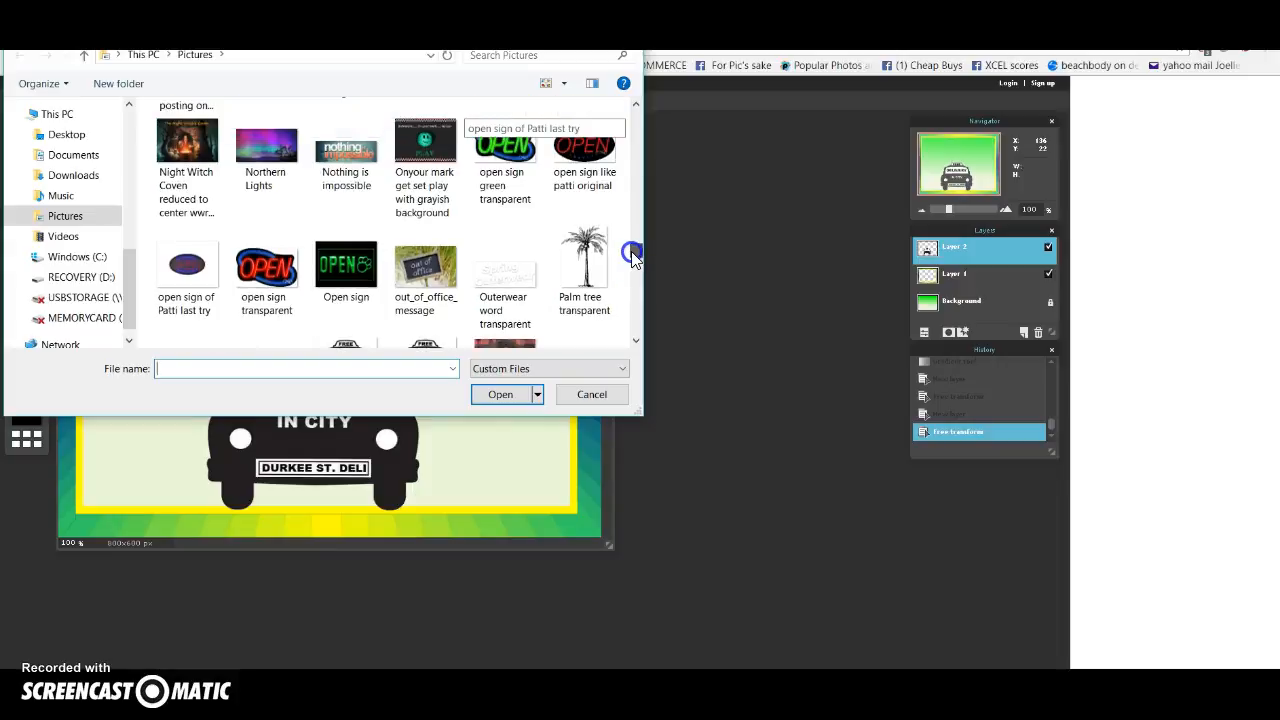
left_click(507, 150)
left_click(503, 395)
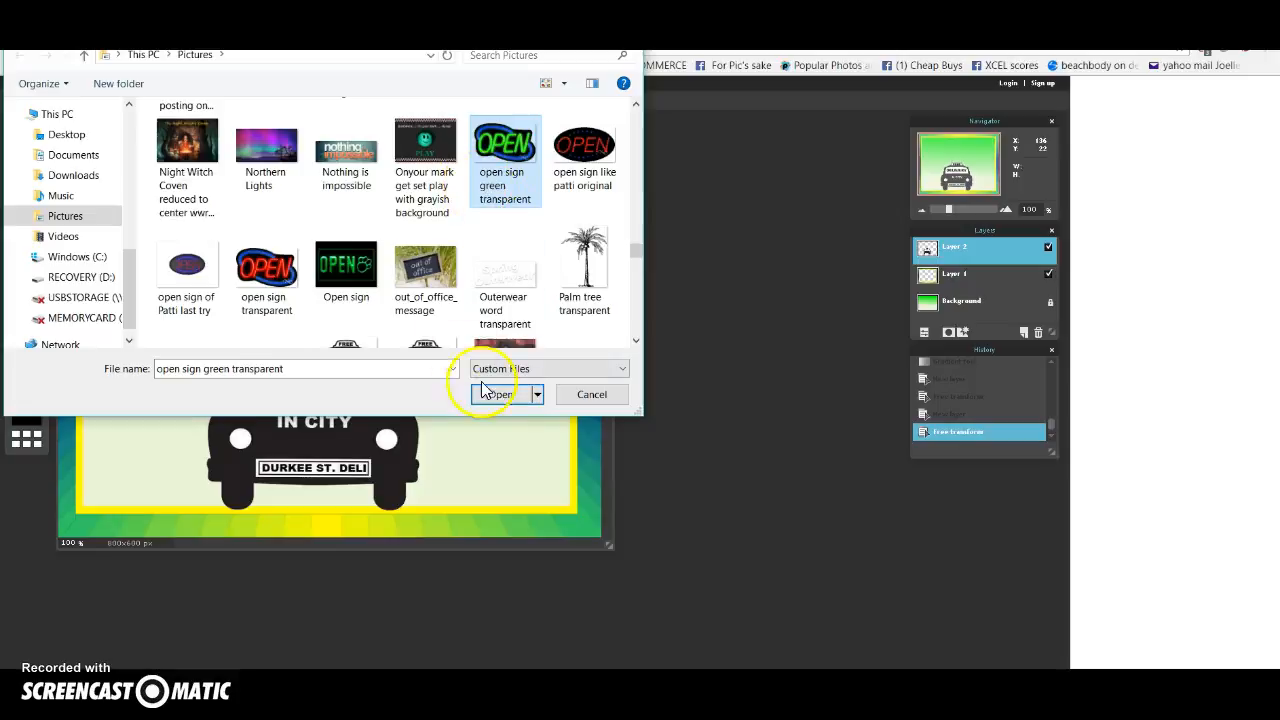
left_click(501, 396)
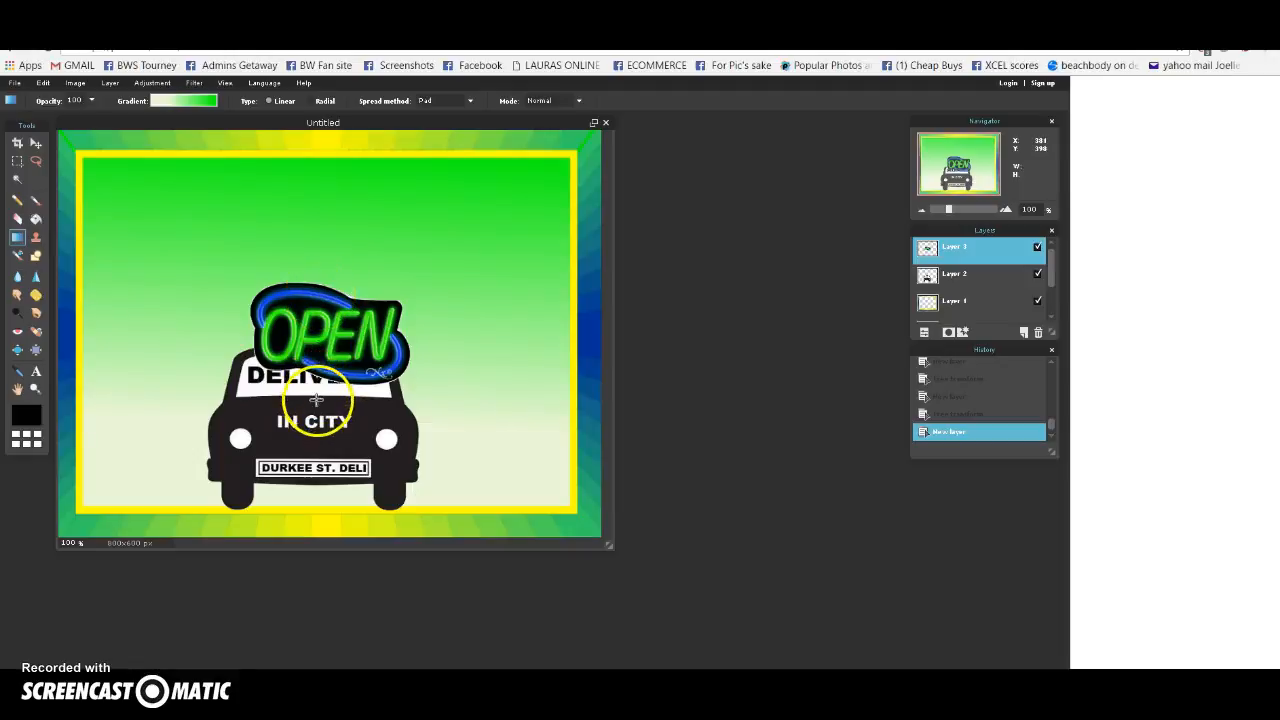
- Free transform the OPEN sign layer, tilting it counter-clockwise and placing it in the frame's upper-left corner
left_click(44, 83)
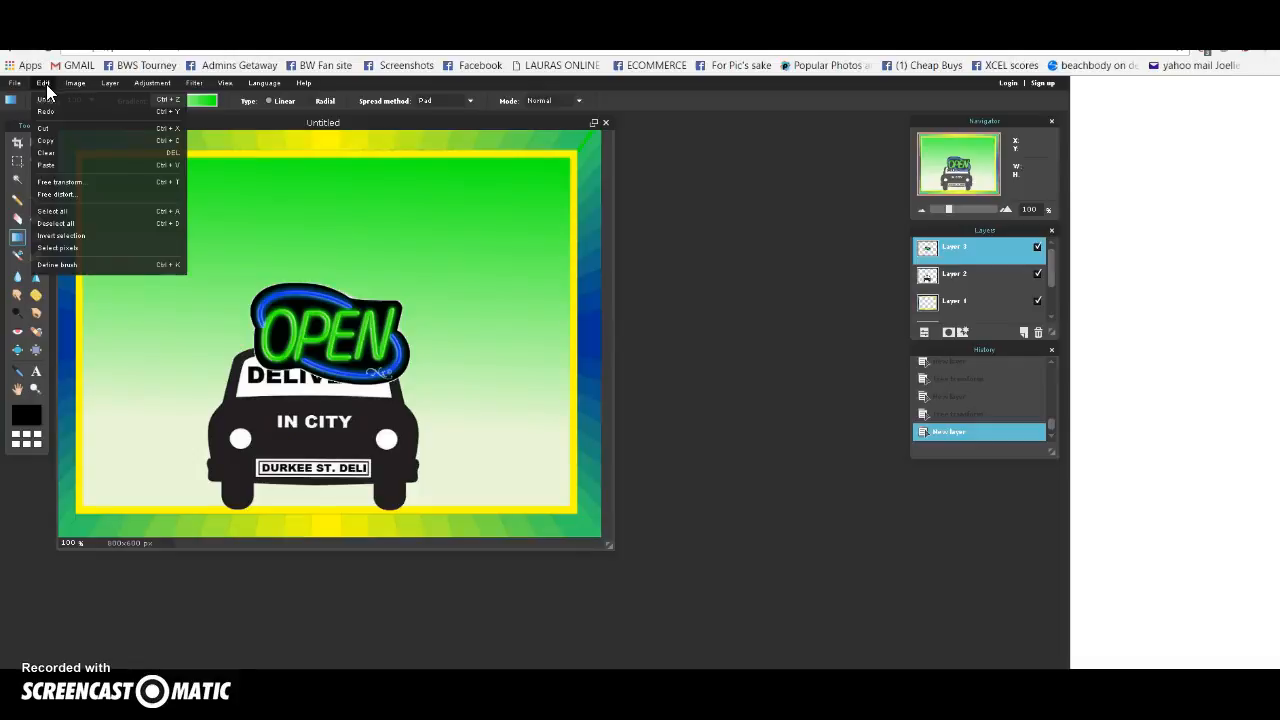
left_click(60, 185)
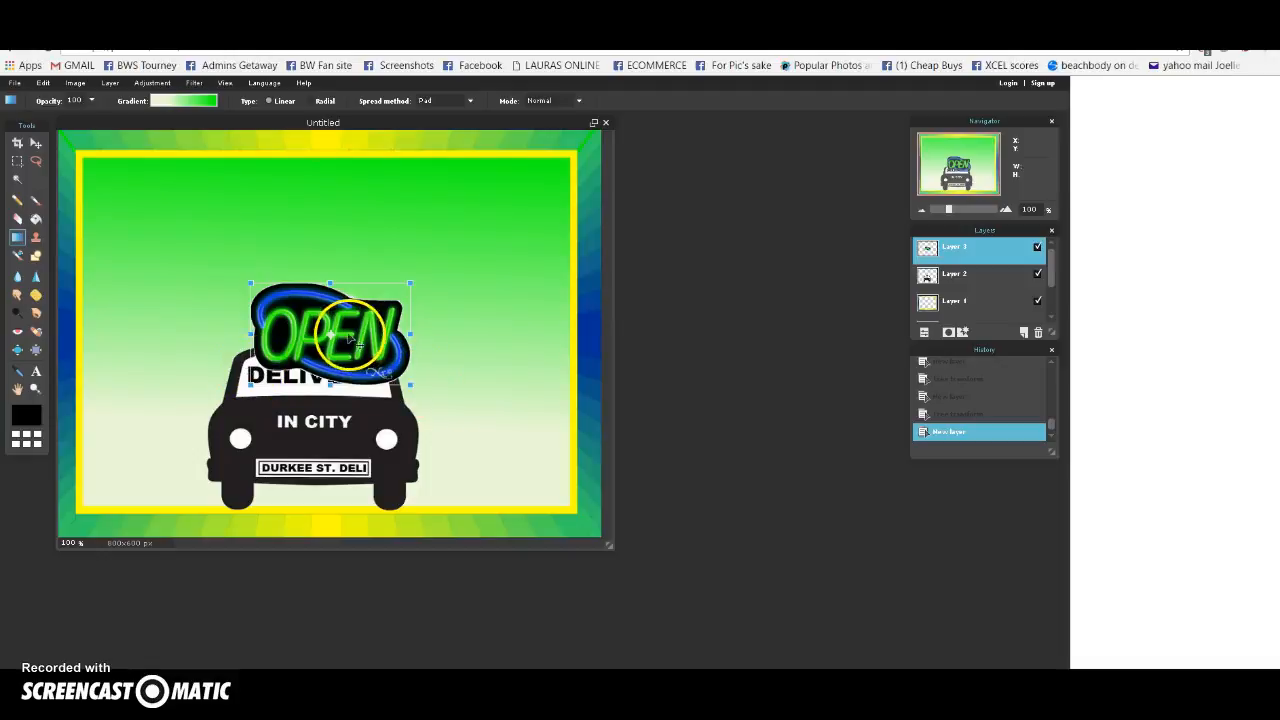
left_click_drag(348, 345, 220, 244)
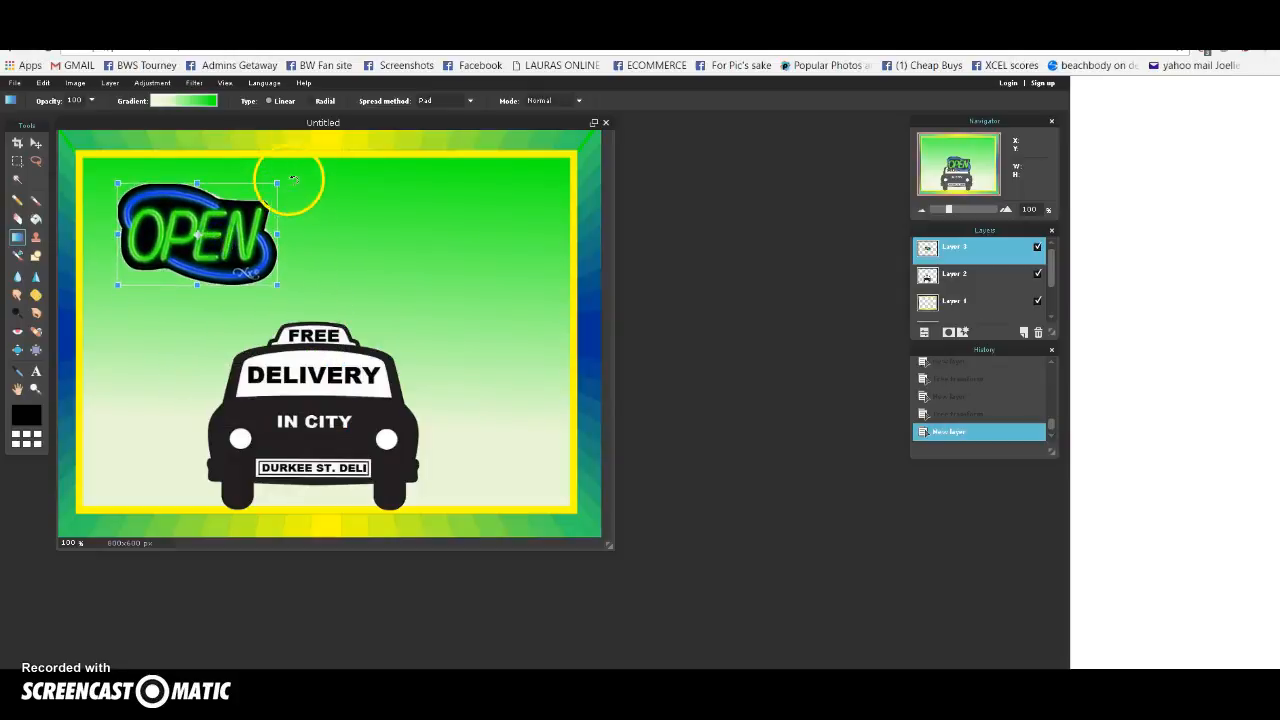
left_click_drag(279, 182, 250, 115)
mouse_move(198, 235)
left_mouse_down()
mouse_move(172, 235)
mouse_move(221, 216)
mouse_move(200, 216)
left_mouse_up()
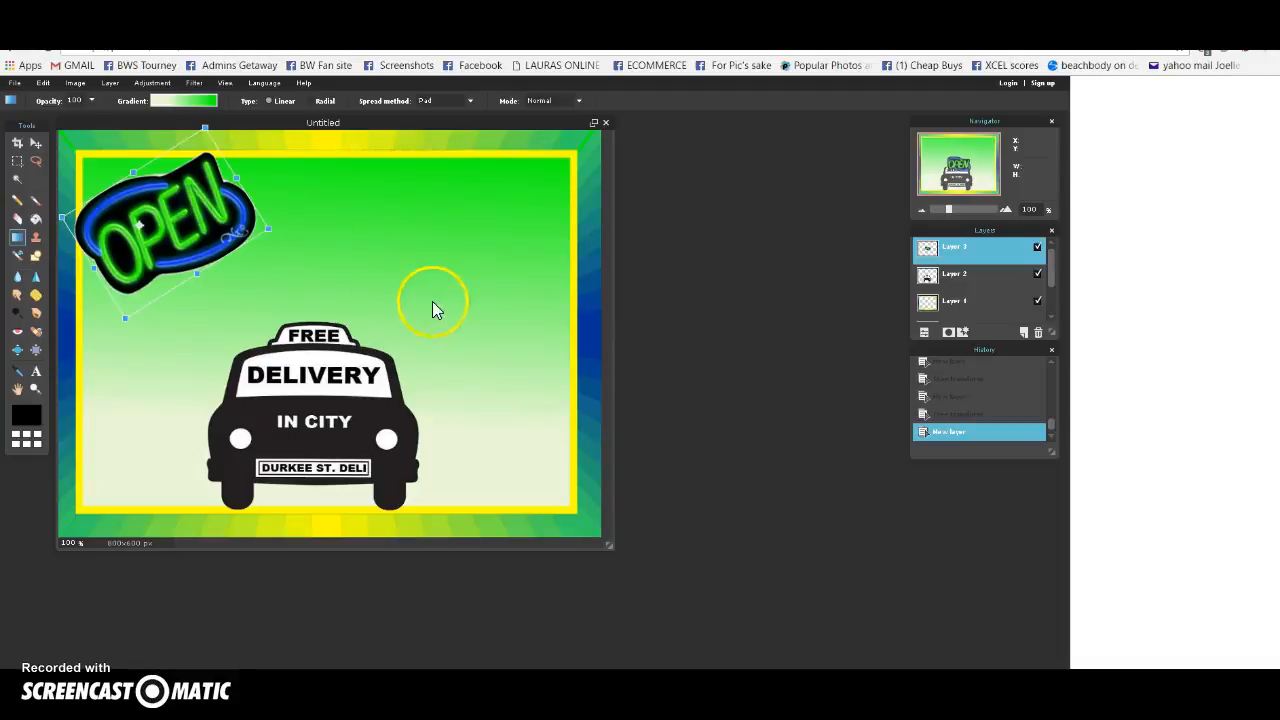
left_click(363, 255)
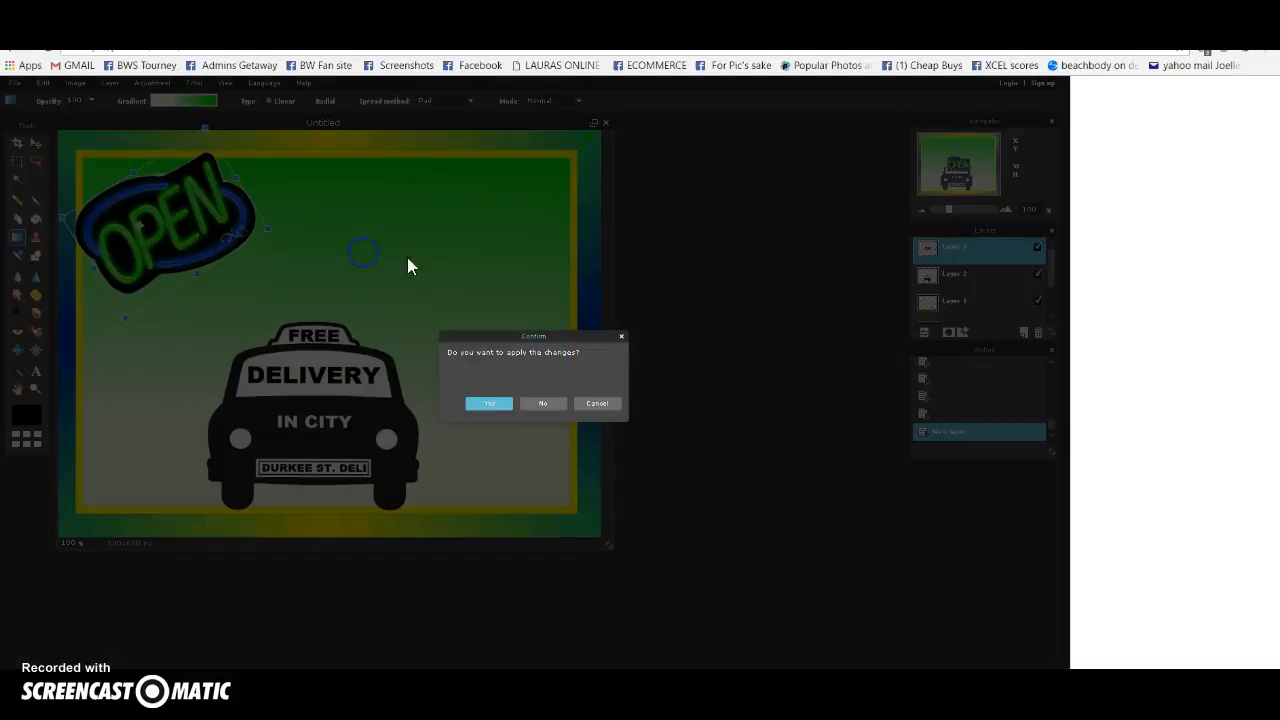
left_click(487, 402)
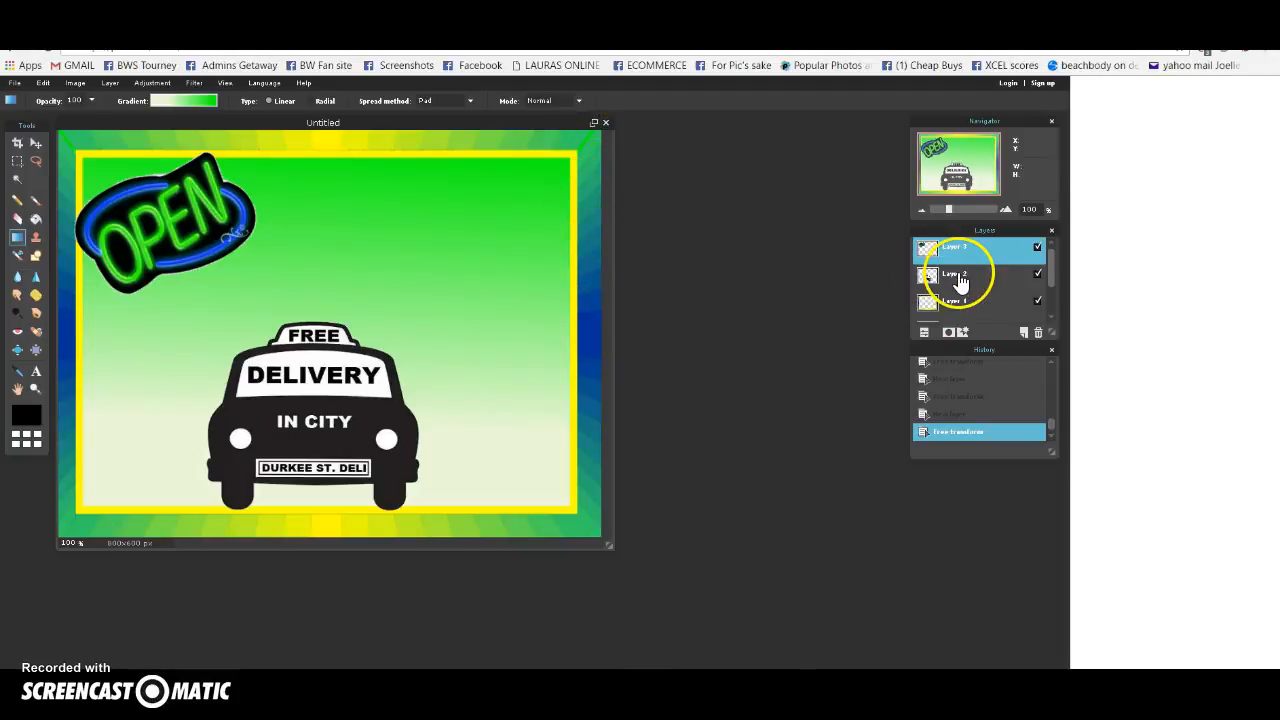
- Hide the delivery car layer and add the image "pumpkin transparent" from the Pictures folder as a new layer
left_click_drag(927, 283, 1039, 285)
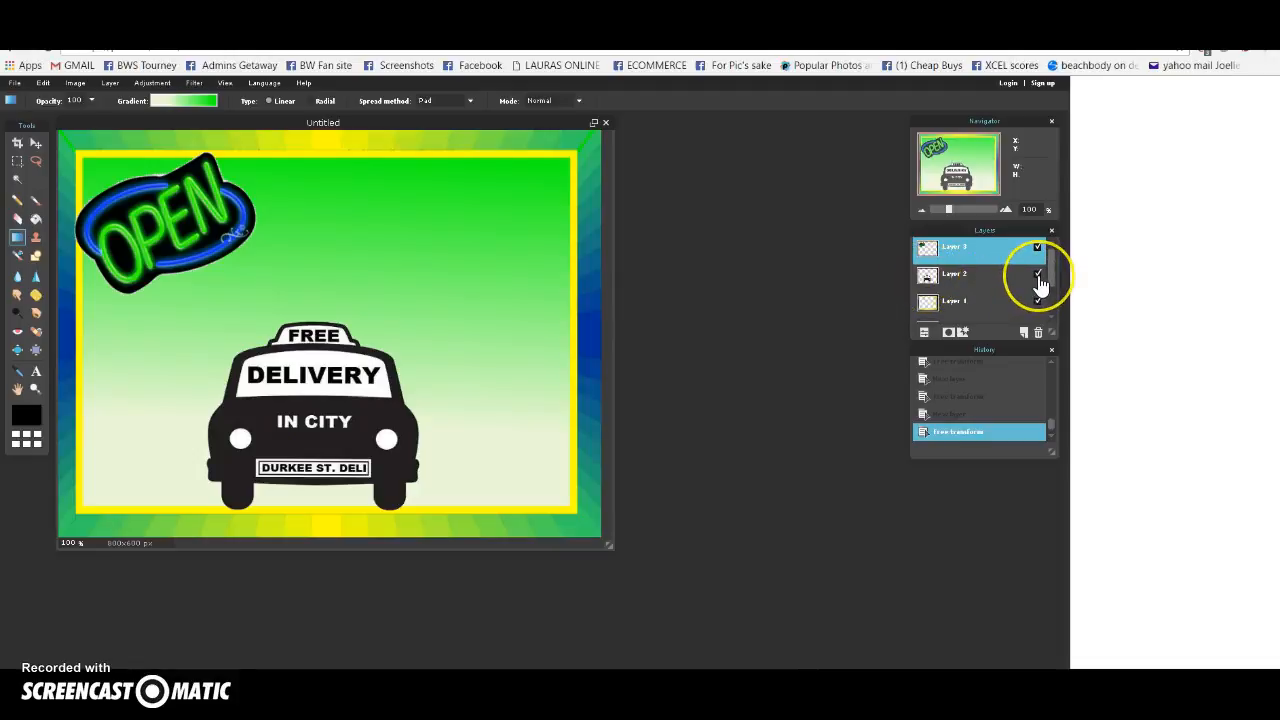
left_click(1039, 284)
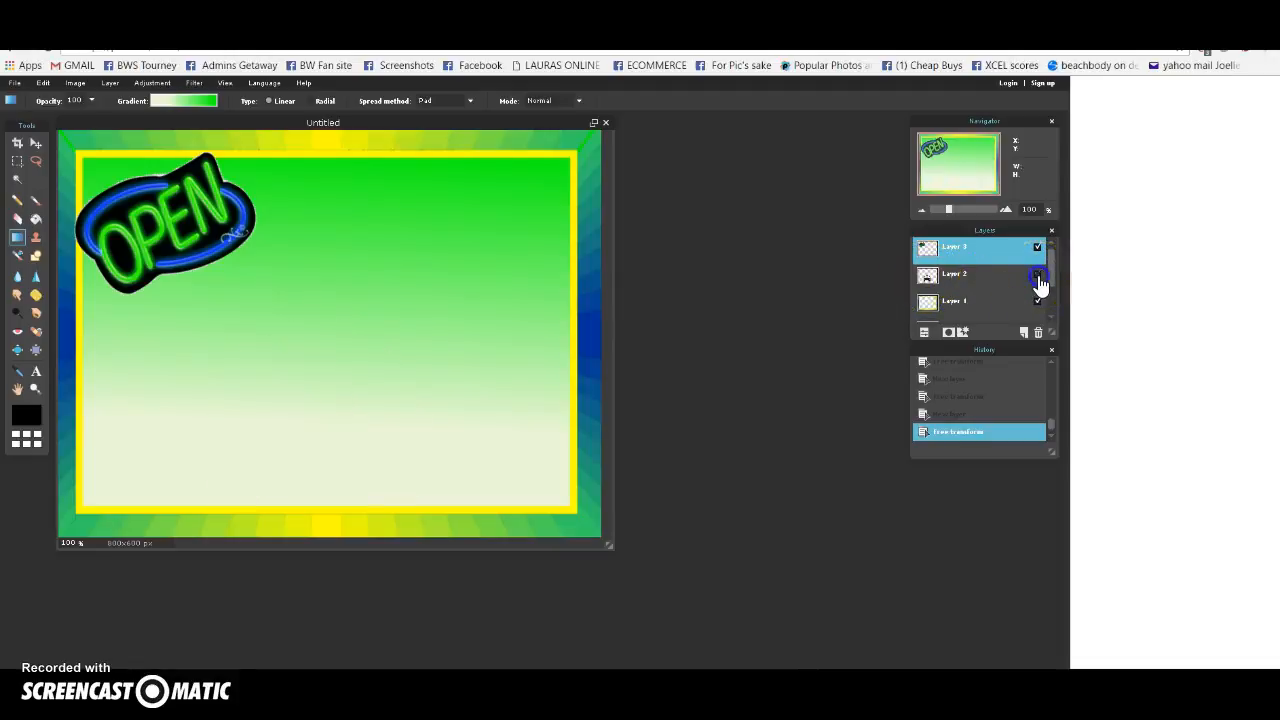
left_click(110, 83)
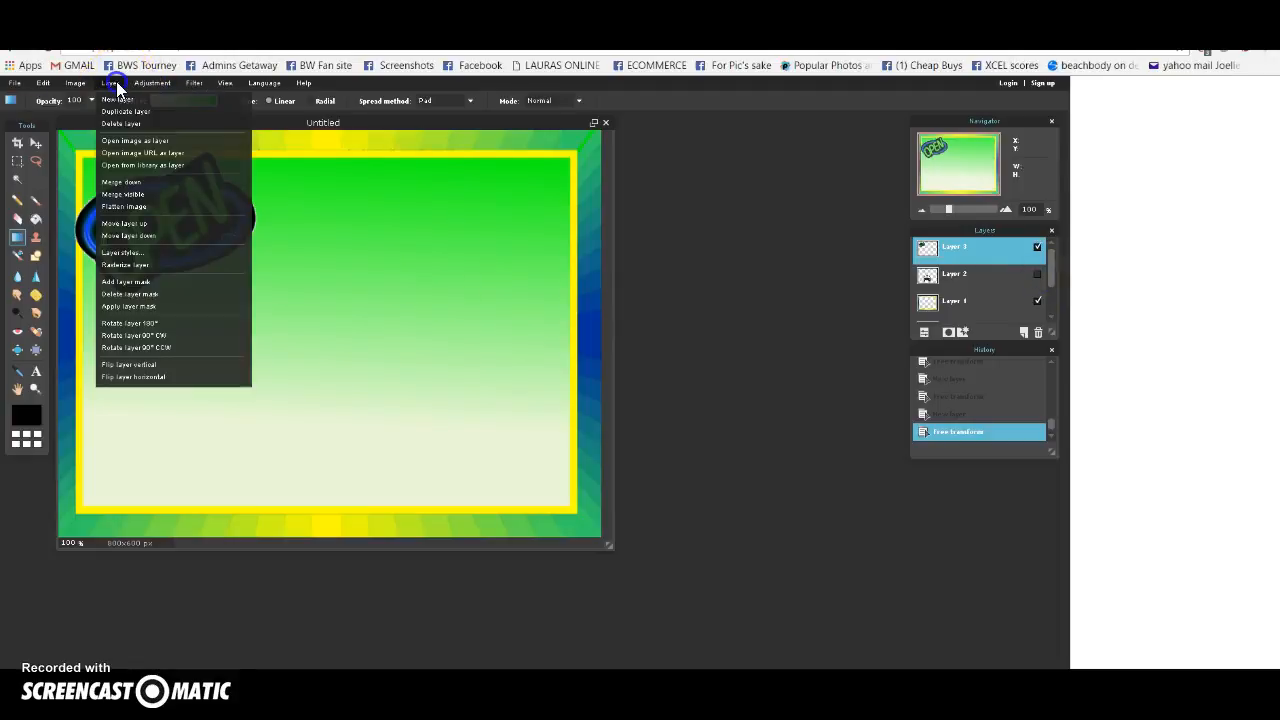
left_click(147, 141)
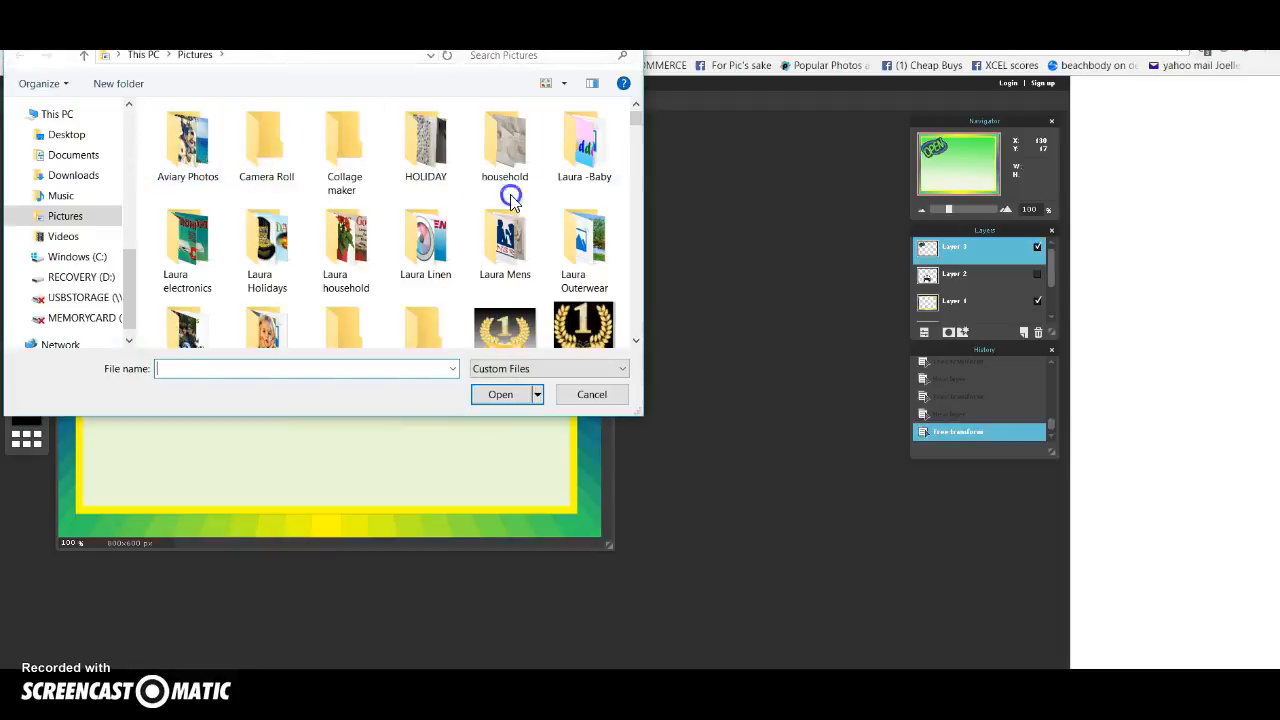
left_click_drag(632, 119, 621, 262)
left_click(266, 295)
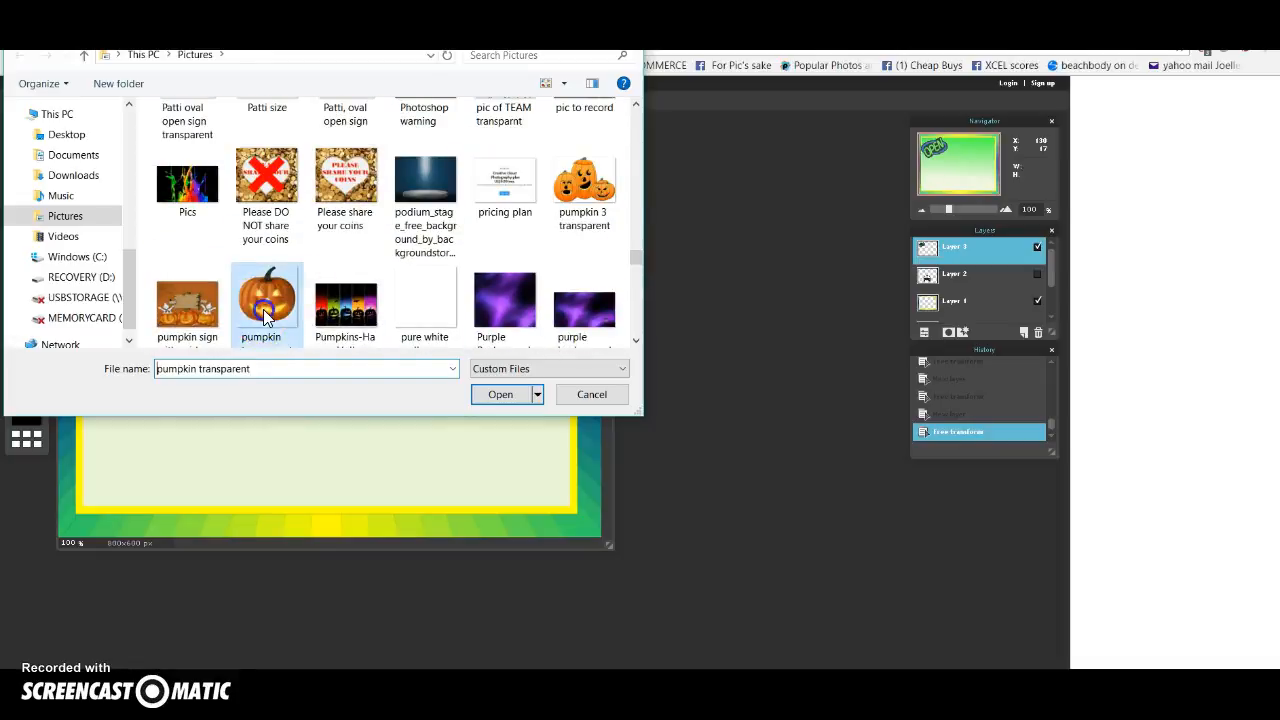
left_click(497, 396)
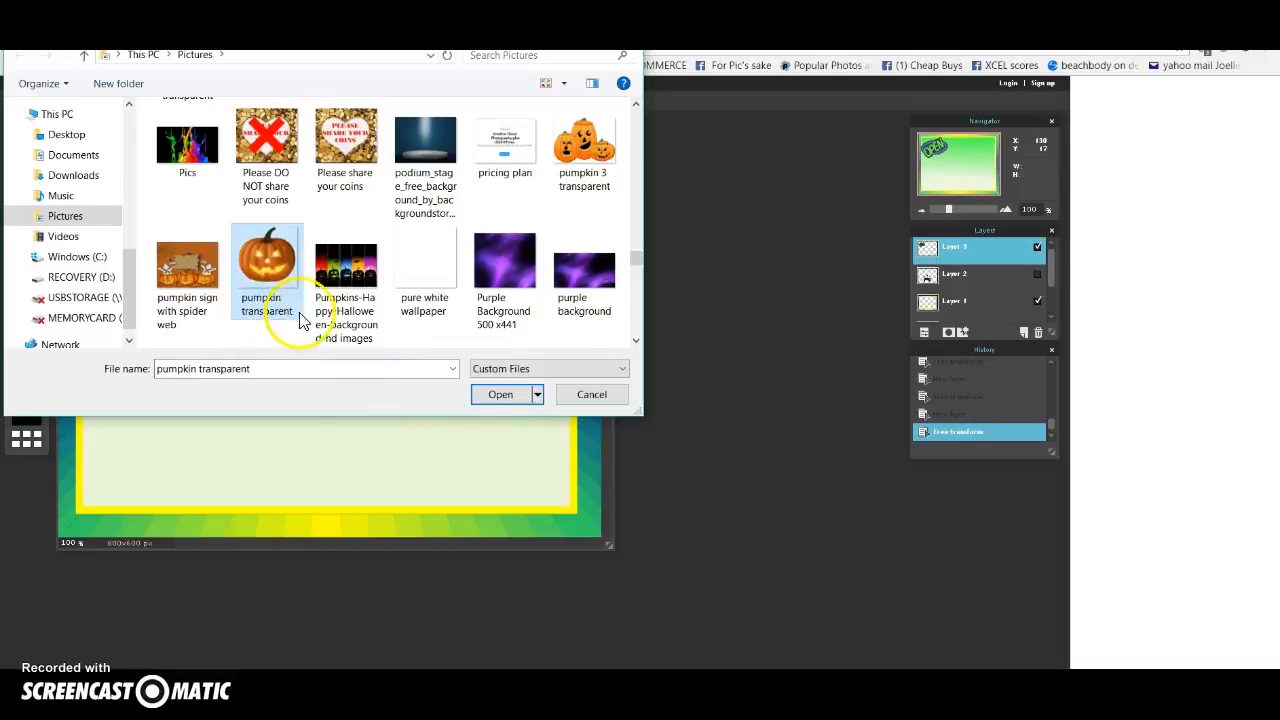
- Load the chosen pumpkin image and free transform it, scaling it down and resting it in the frame's lower-right area
left_click(515, 395)
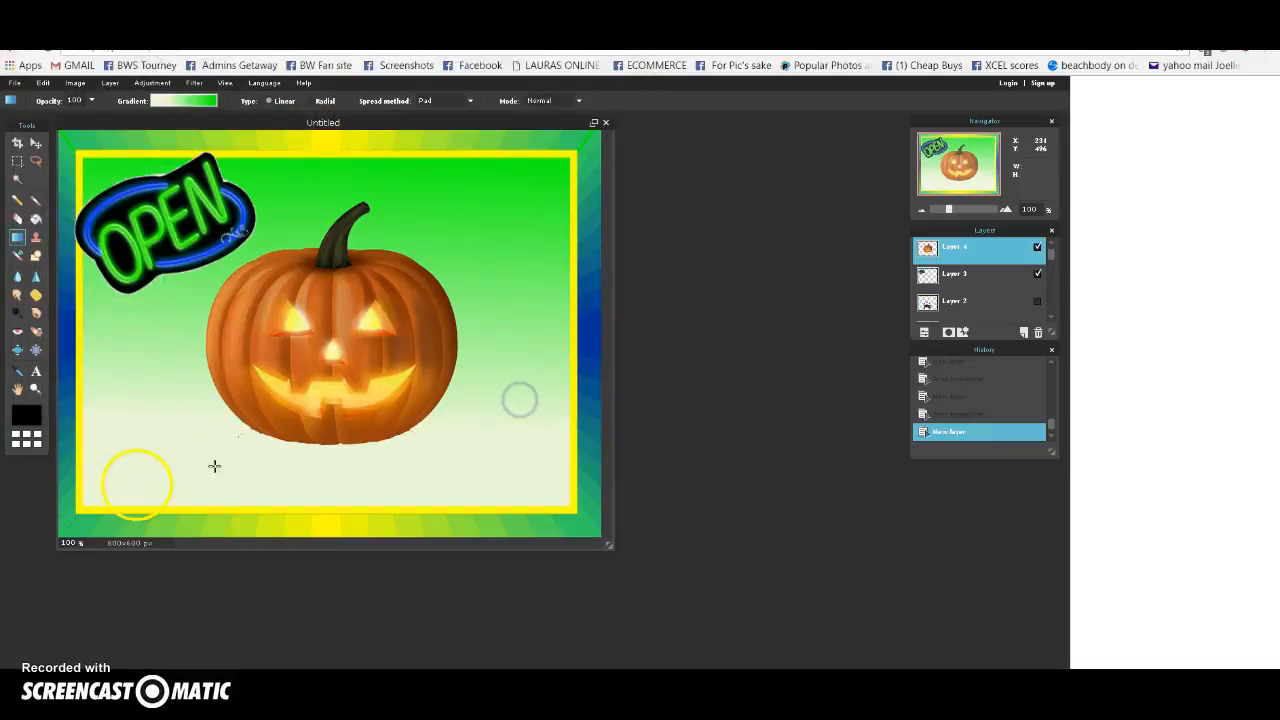
left_click(44, 84)
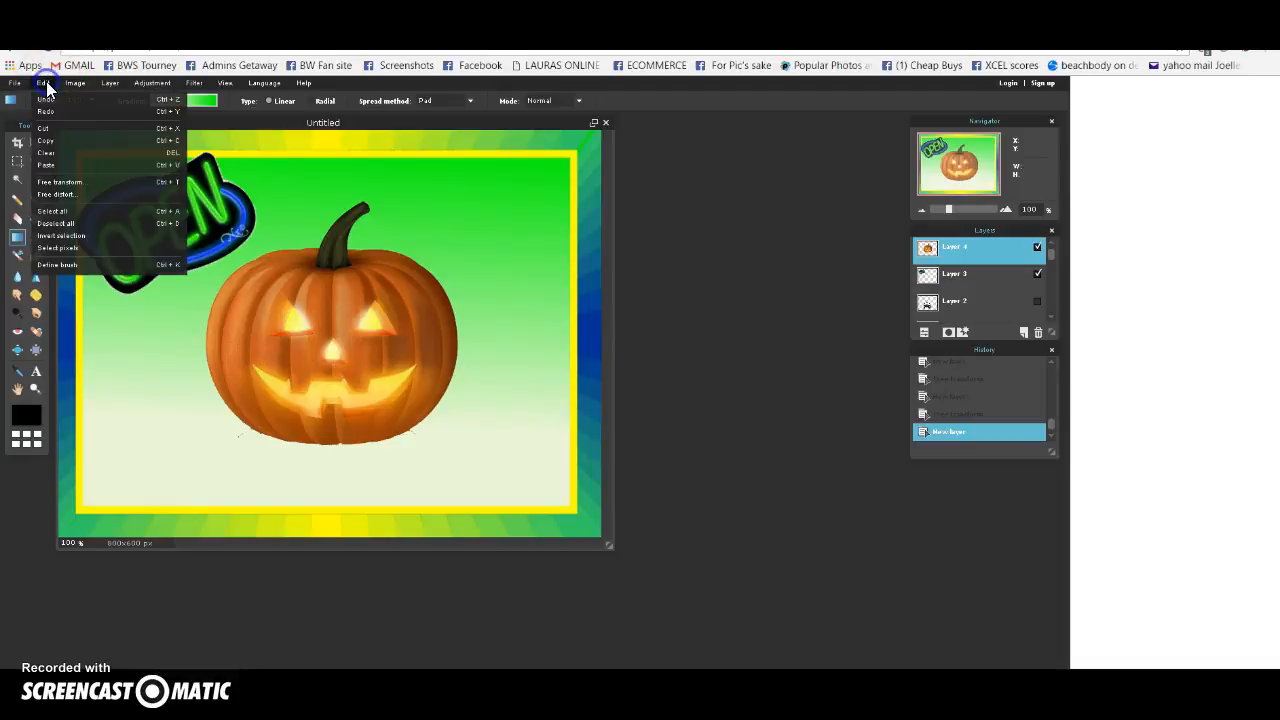
left_click(58, 182)
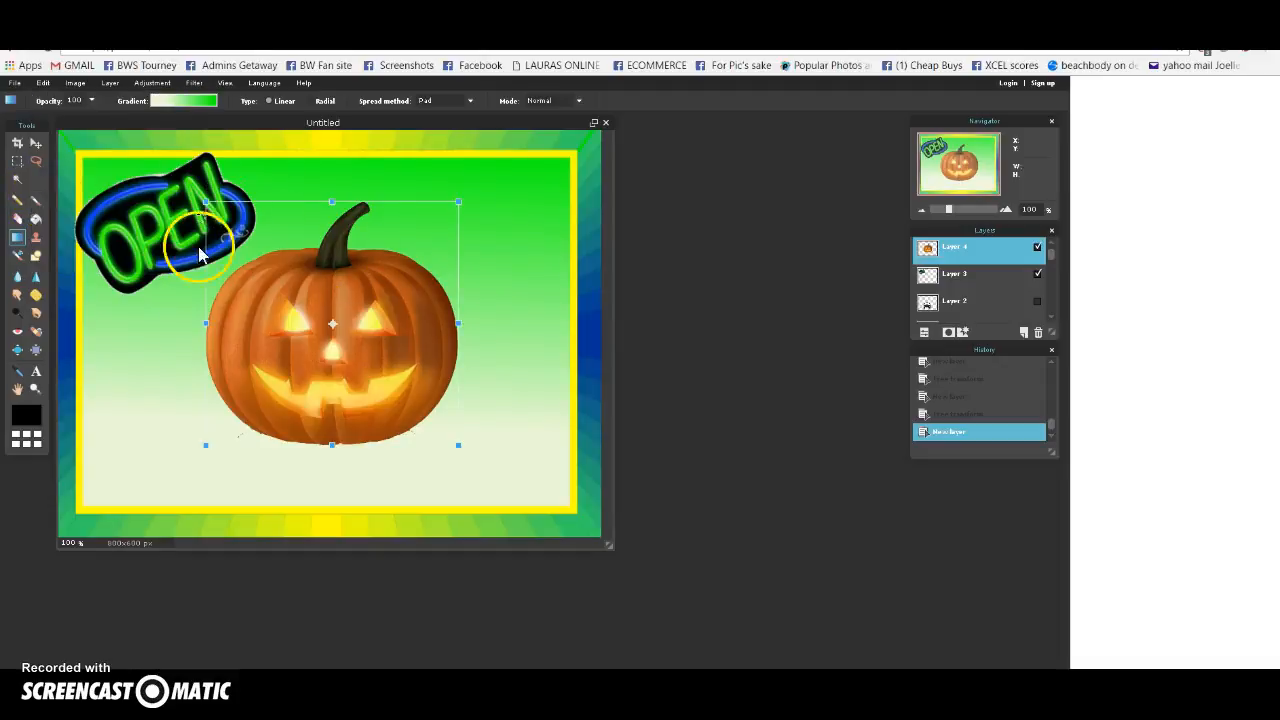
left_click(360, 330)
left_click_drag(360, 330, 338, 380)
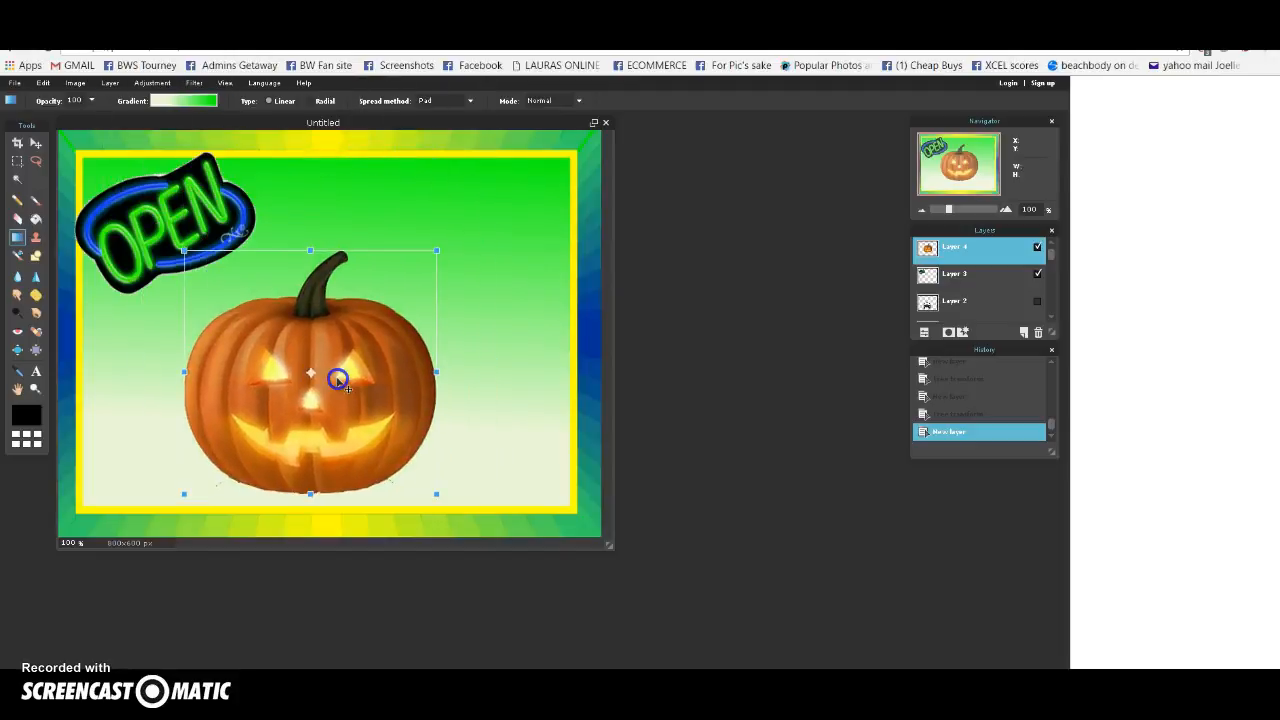
mouse_move(432, 259)
left_mouse_down()
mouse_move(495, 236)
mouse_move(466, 271)
mouse_move(474, 283)
mouse_move(503, 229)
mouse_move(536, 212)
mouse_move(449, 223)
mouse_move(446, 240)
left_mouse_up()
left_click_drag(343, 399, 418, 393)
left_click_drag(521, 235, 496, 290)
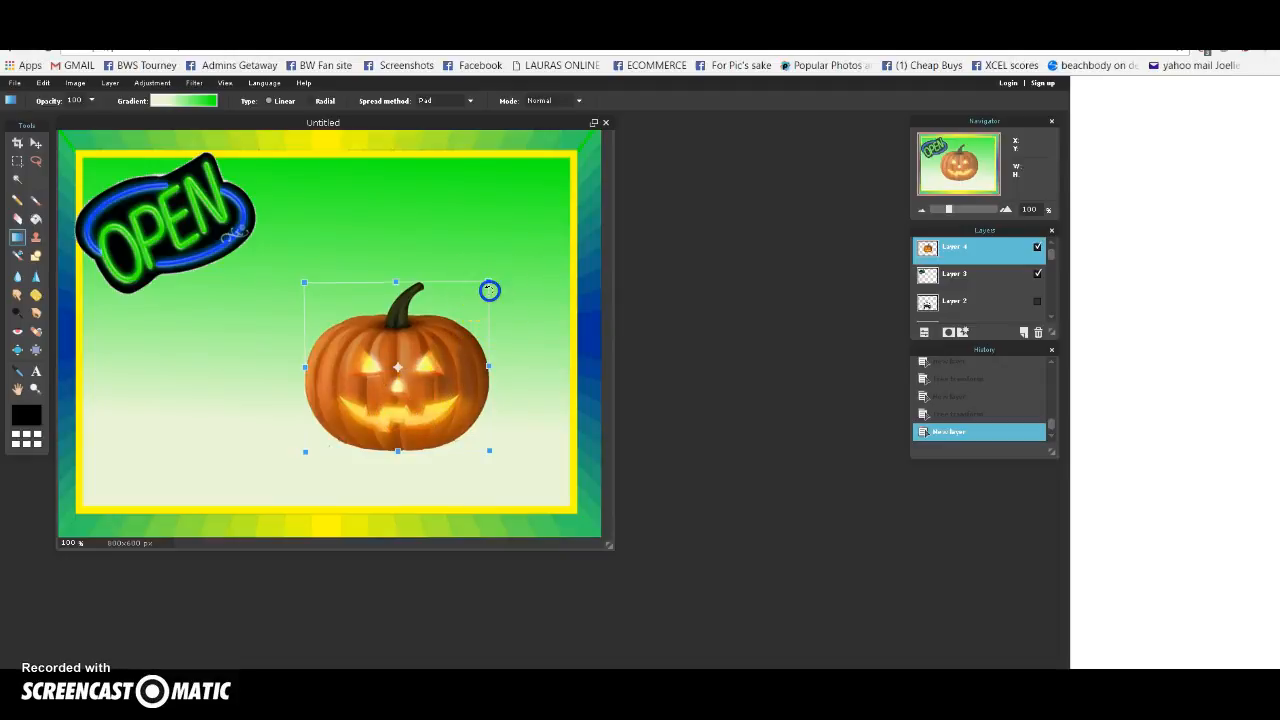
left_click_drag(434, 364, 479, 414)
left_click_drag(466, 318, 512, 264)
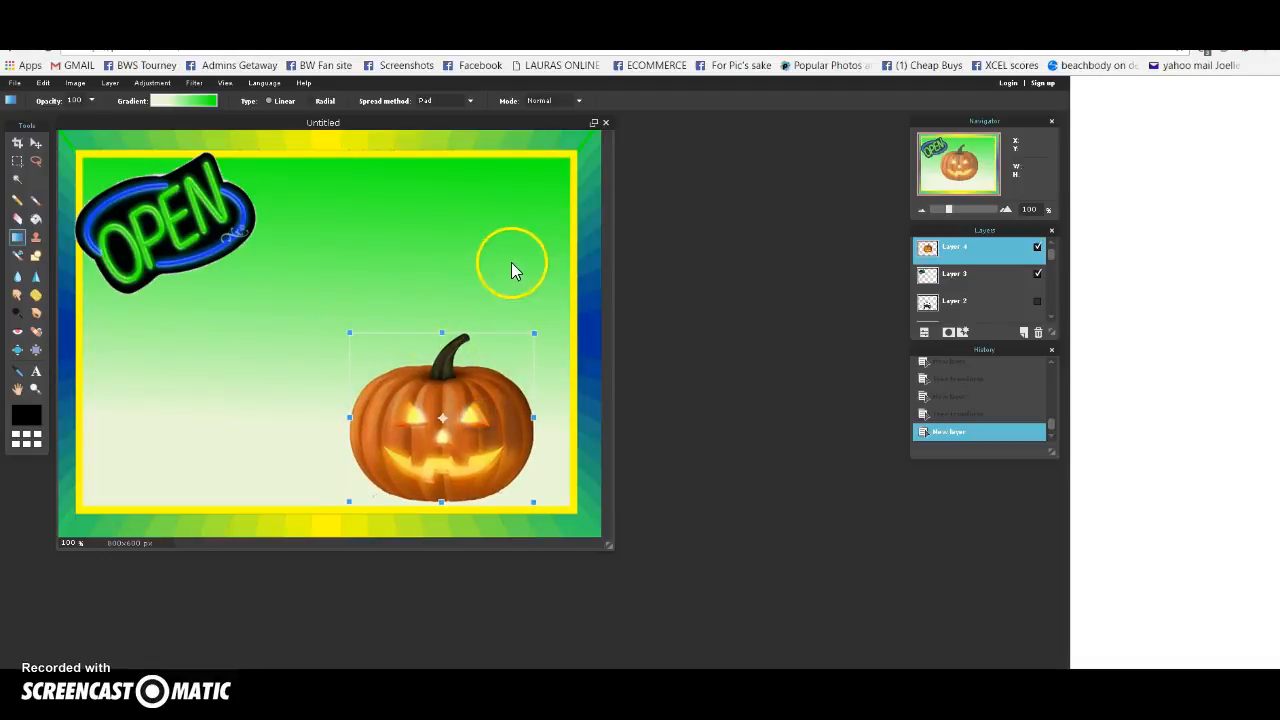
left_click(504, 406)
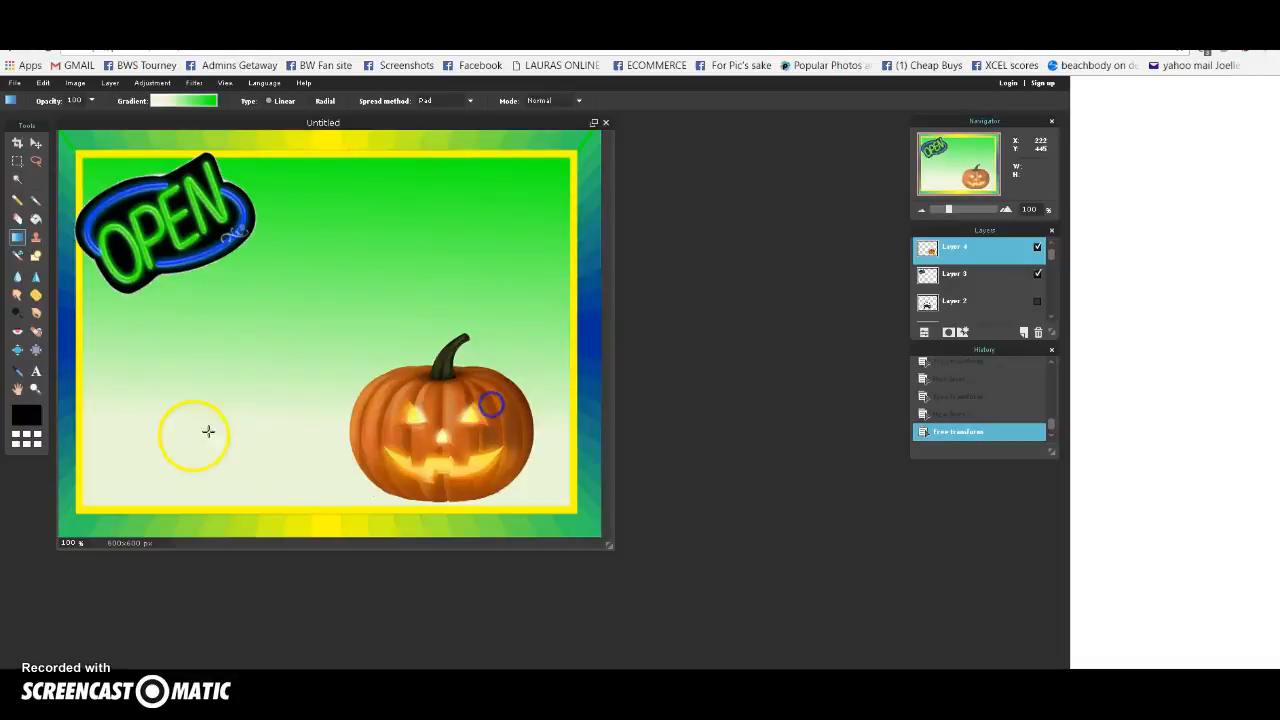
- Add a text layer near the canvas centre containing the surname, coloured red e32929
left_click(35, 372)
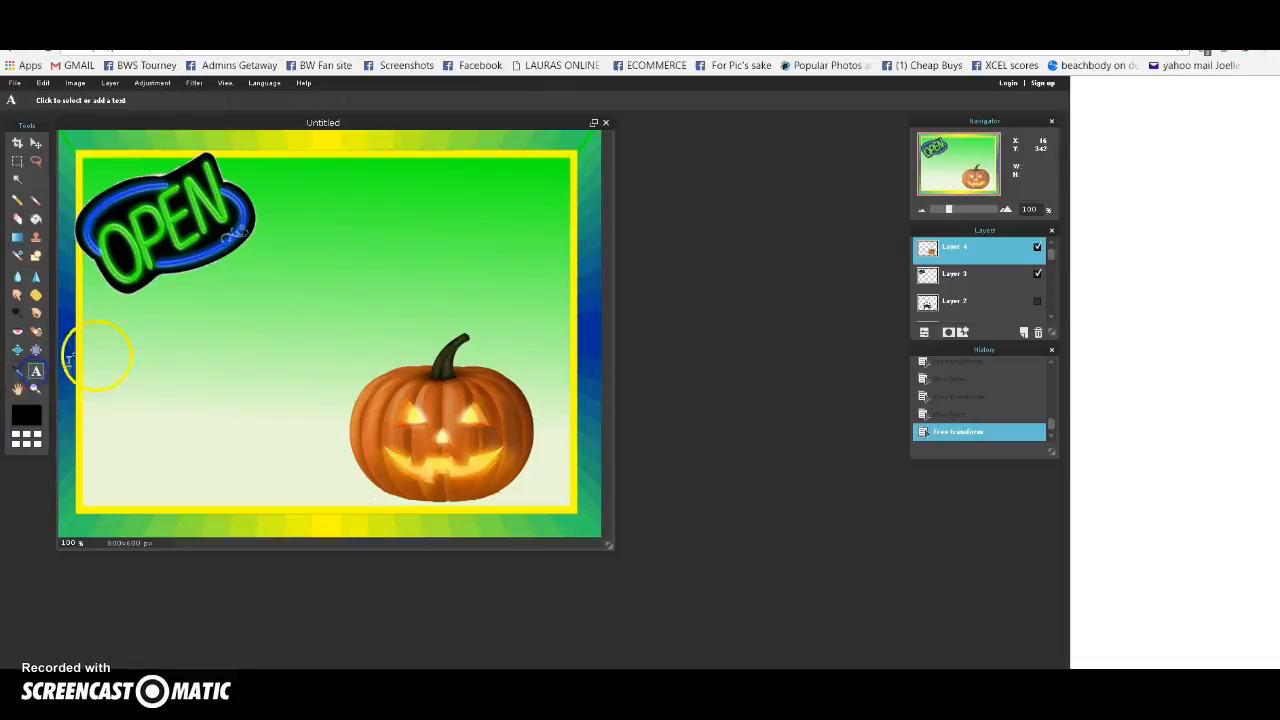
left_click(222, 300)
left_click(300, 349)
left_click_drag(343, 337, 754, 181)
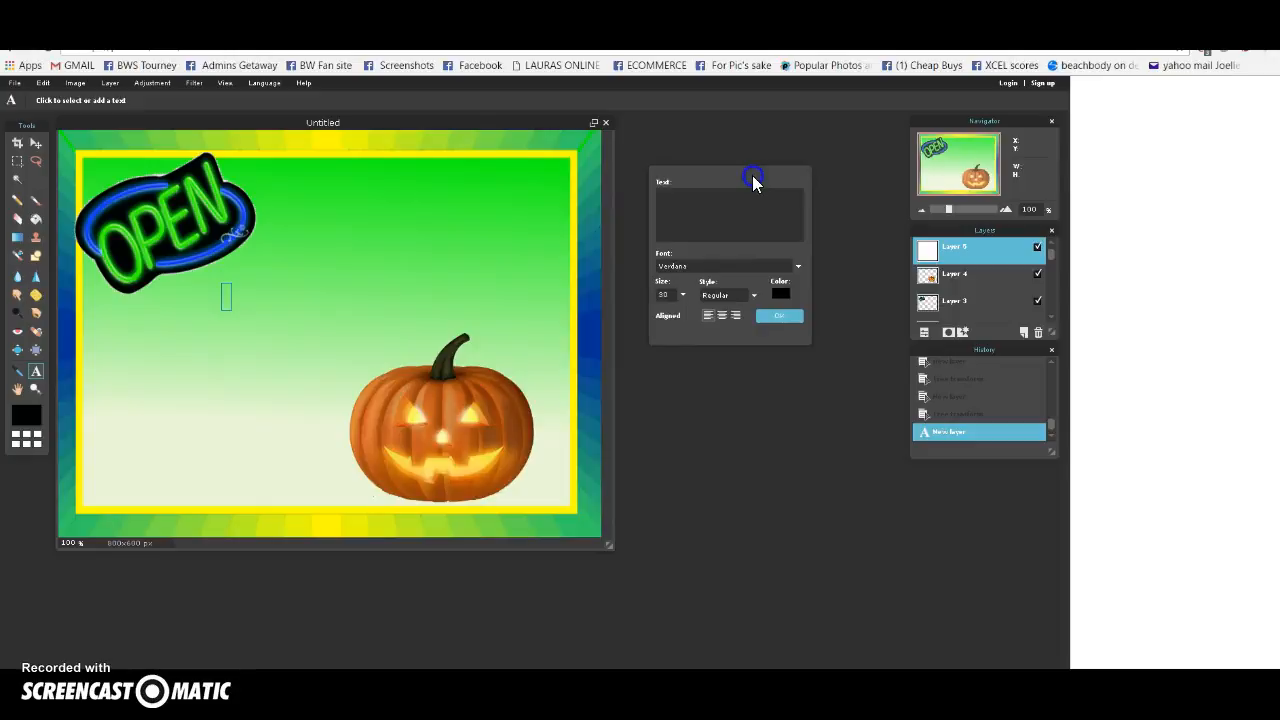
left_click(723, 246)
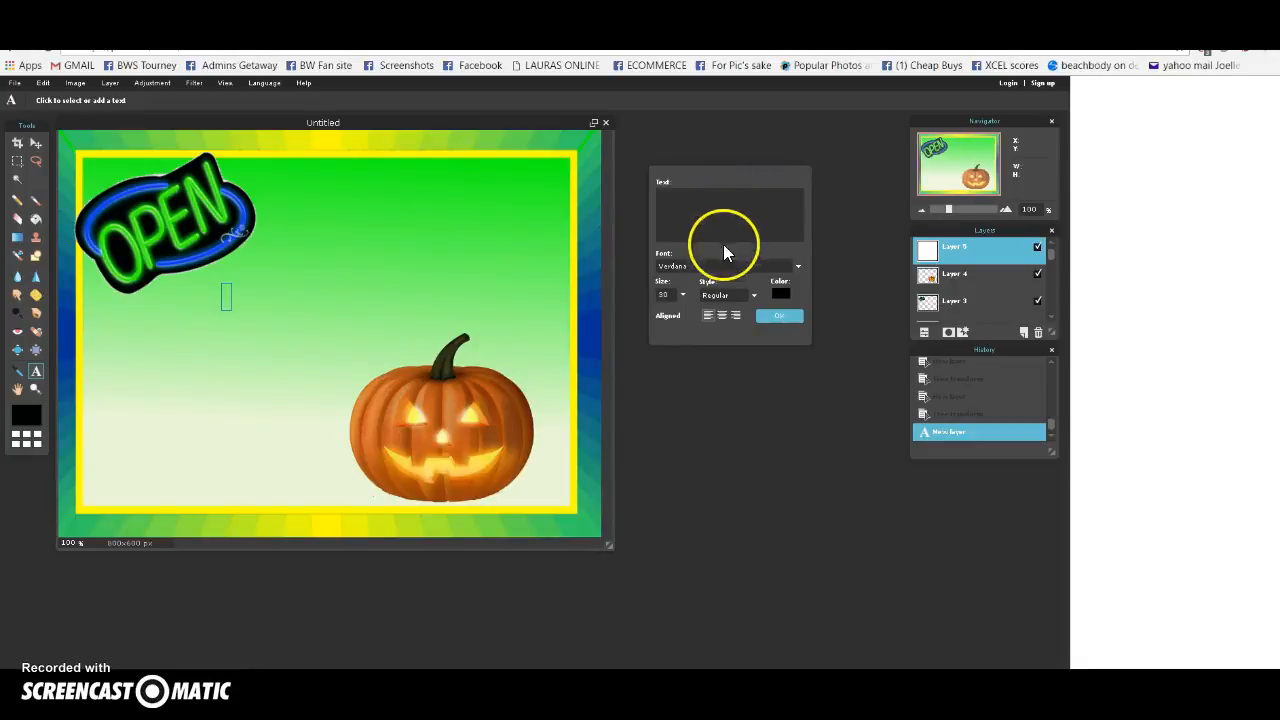
left_click(781, 294)
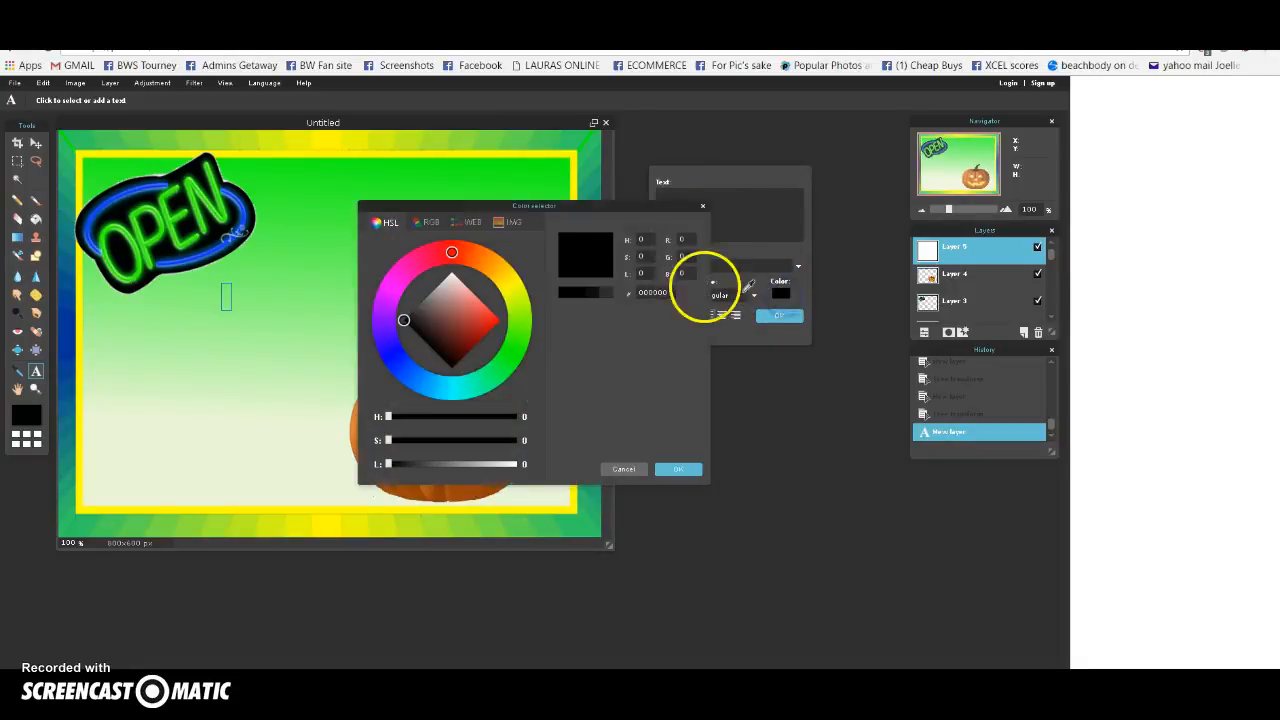
left_click(487, 317)
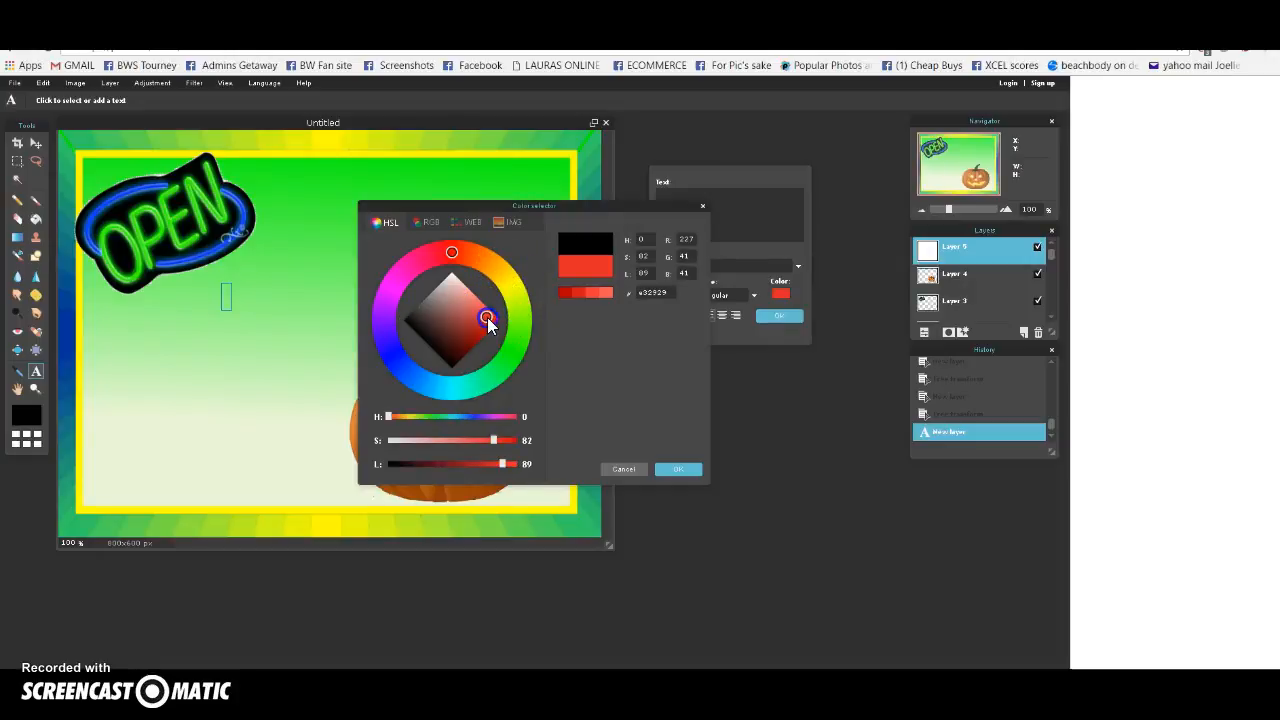
left_click(511, 192)
left_click(673, 452)
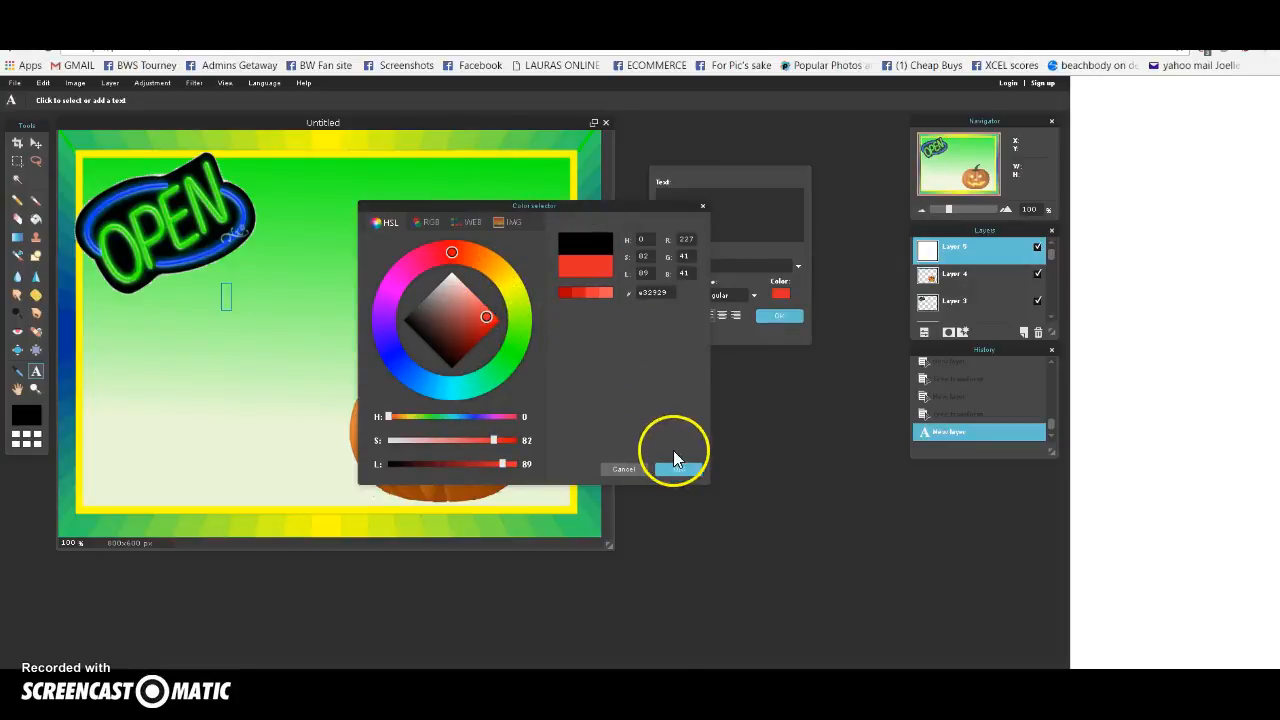
left_click(680, 469)
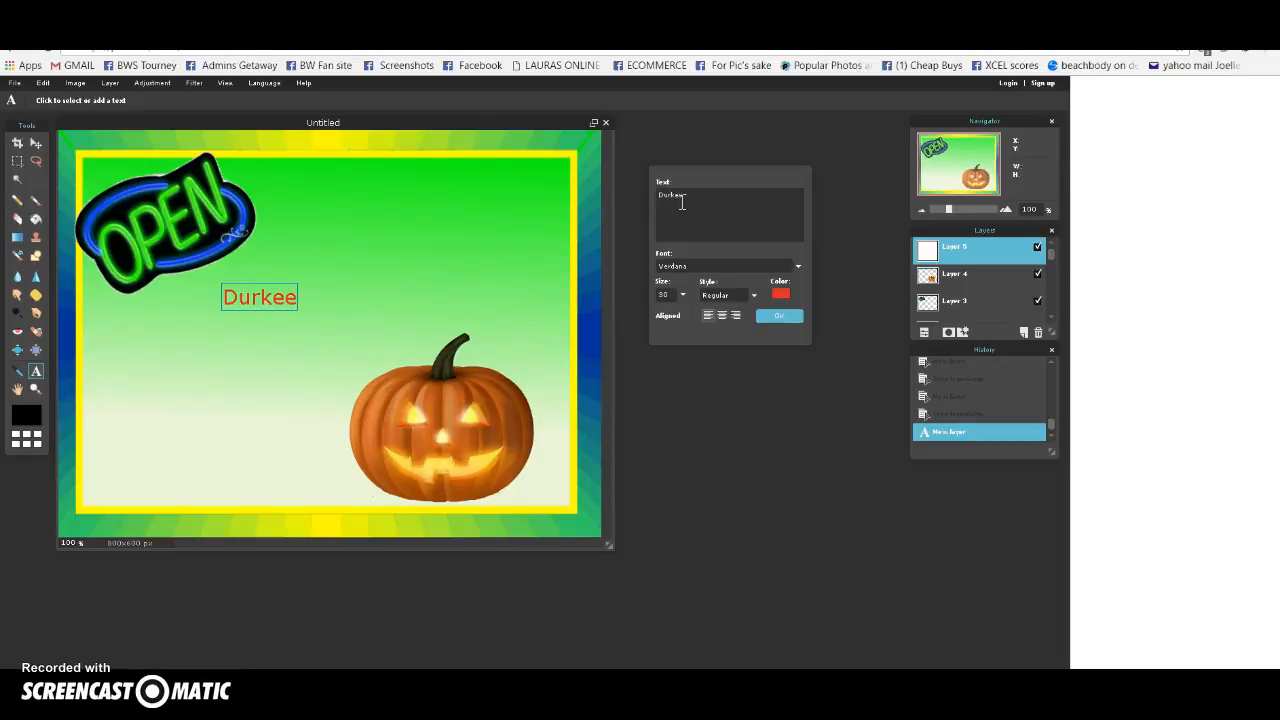
- Format the red text in bold AR DARLING, enlarge it, and place it above the pumpkin near the canvas centre
left_click(797, 267)
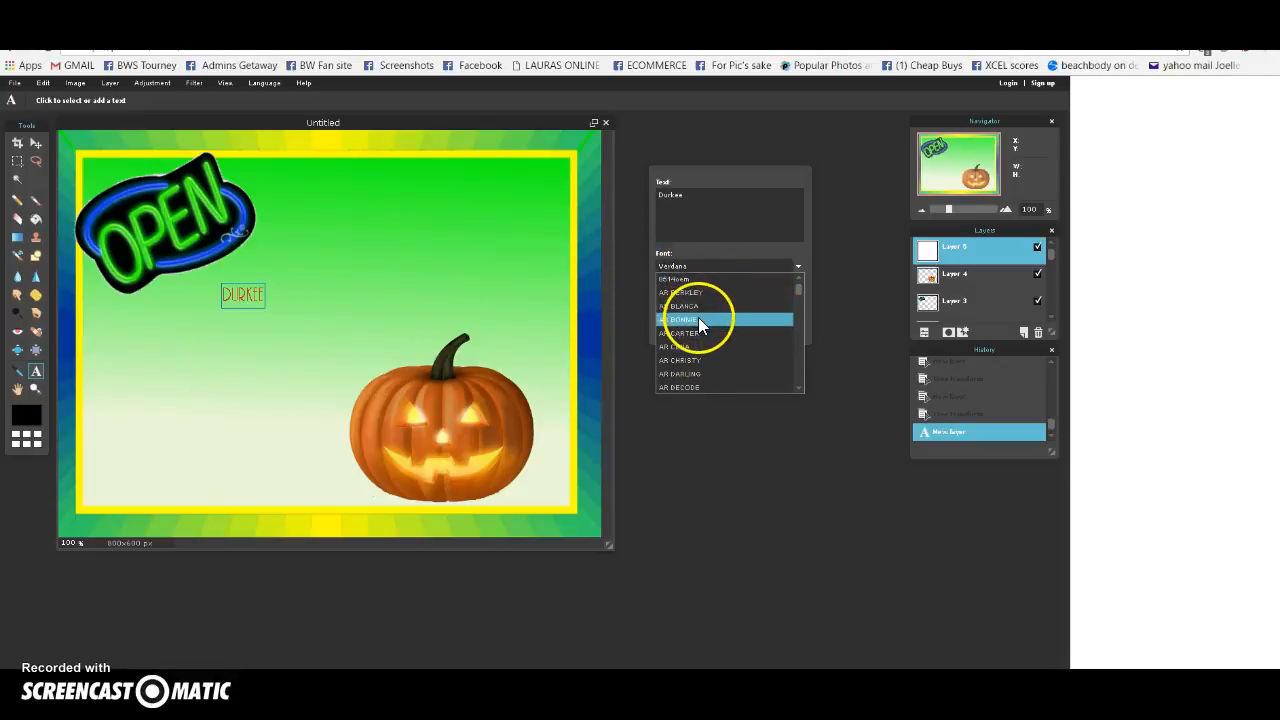
left_click(690, 380)
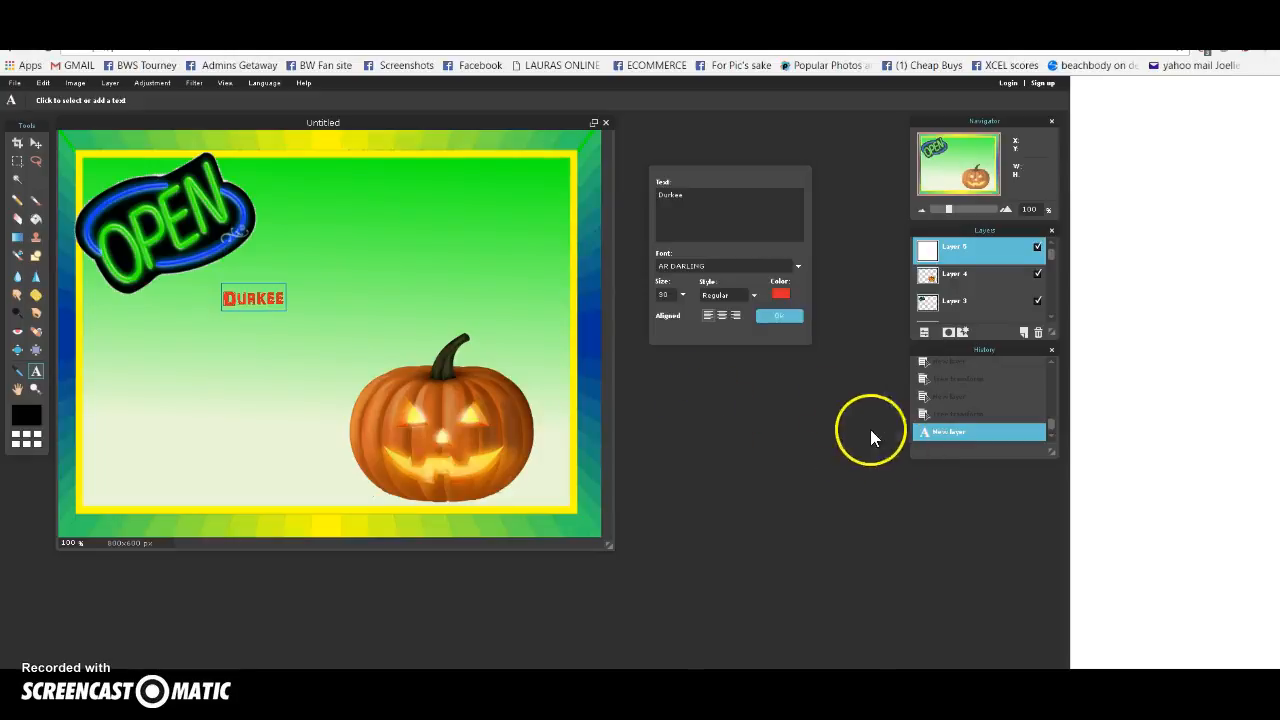
left_click(750, 296)
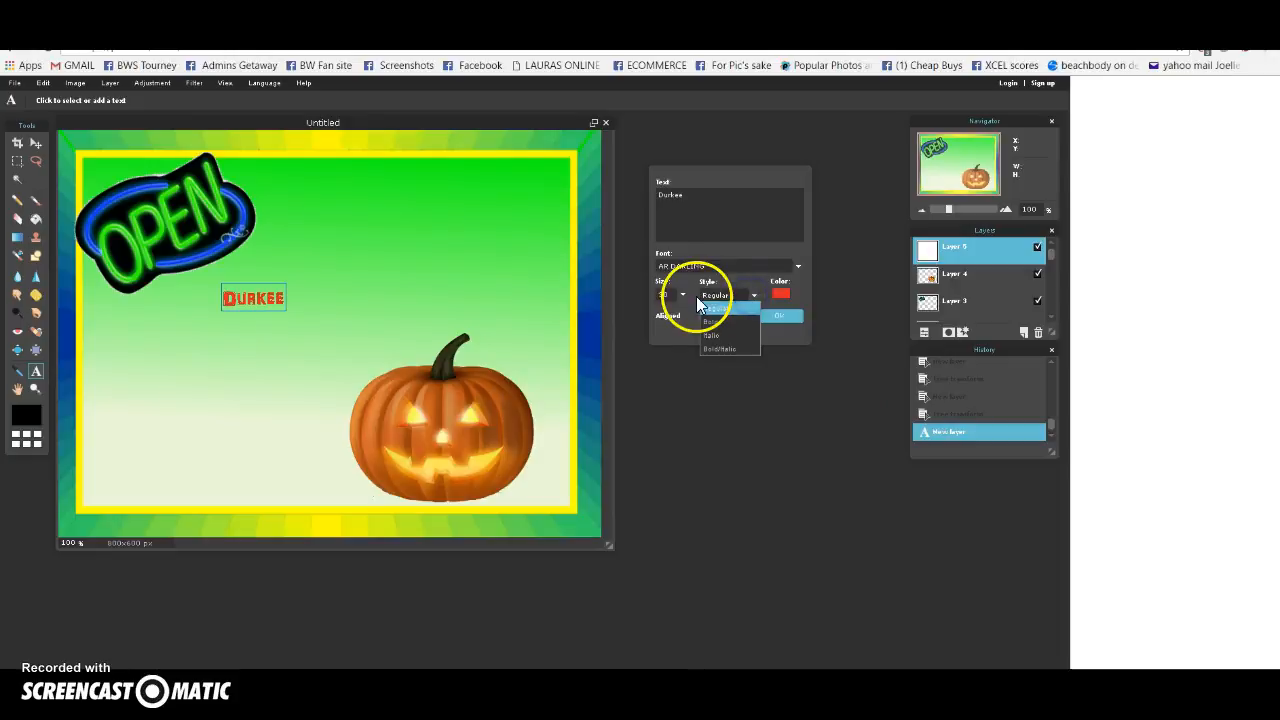
left_click(711, 321)
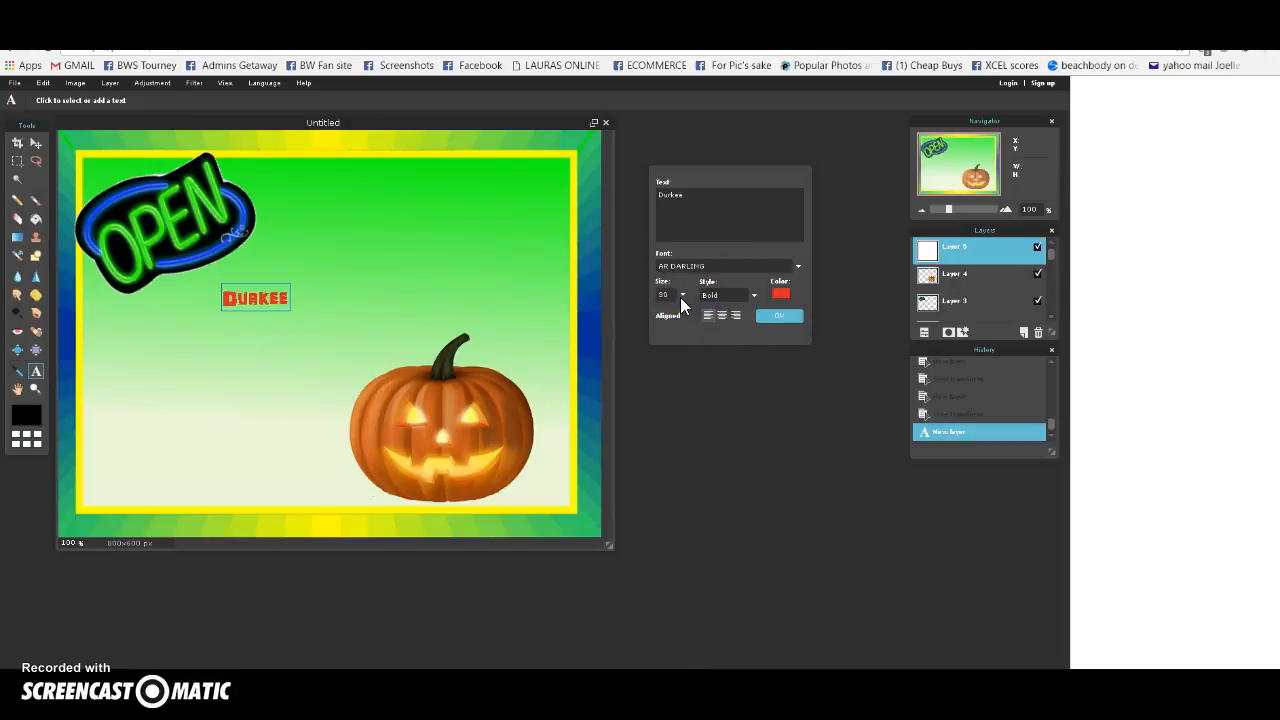
left_click(682, 297)
left_click_drag(678, 311, 652, 313)
left_click_drag(288, 328, 320, 310)
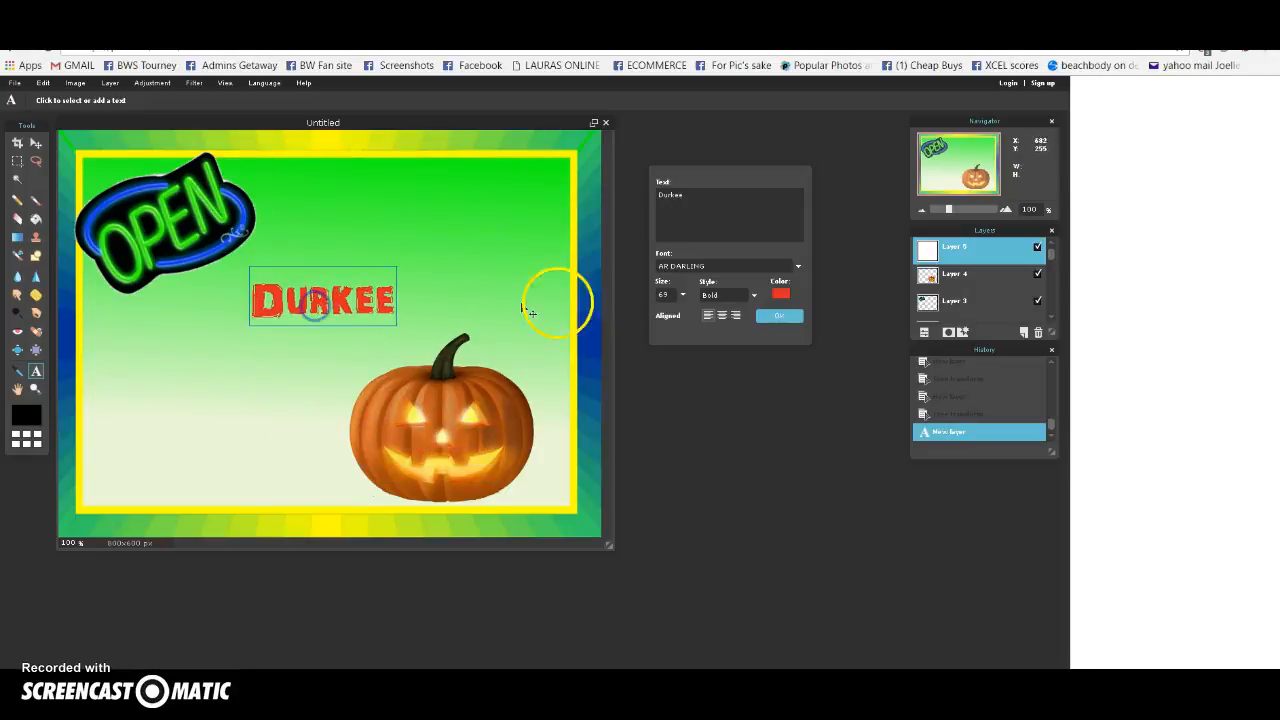
left_click(778, 318)
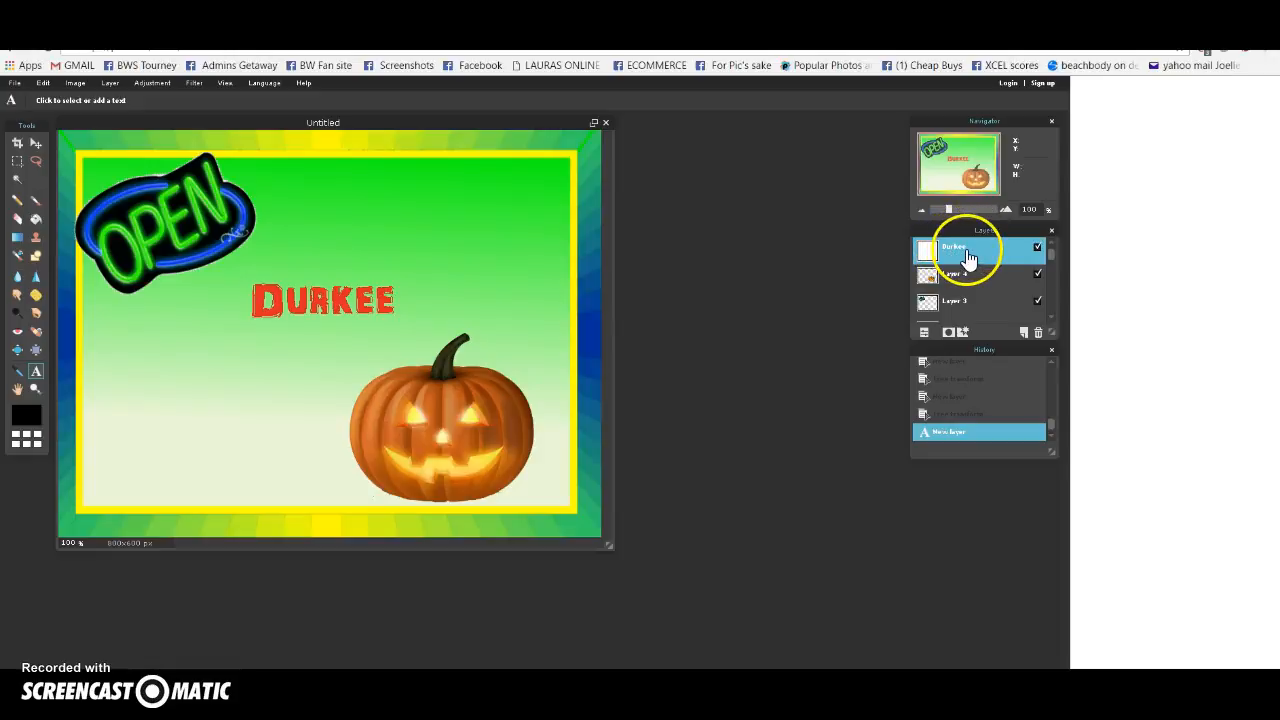
- Hide the red text layer and activate the Eraser tool
left_click(1035, 250)
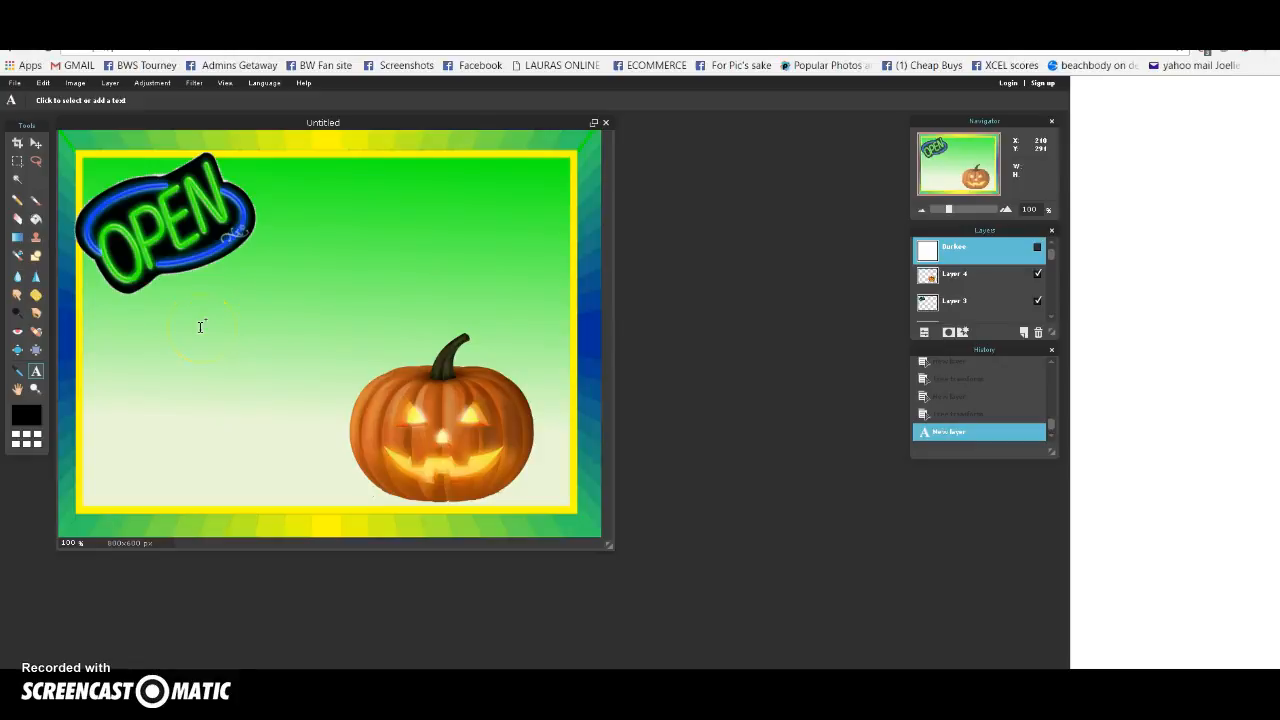
left_click(37, 222)
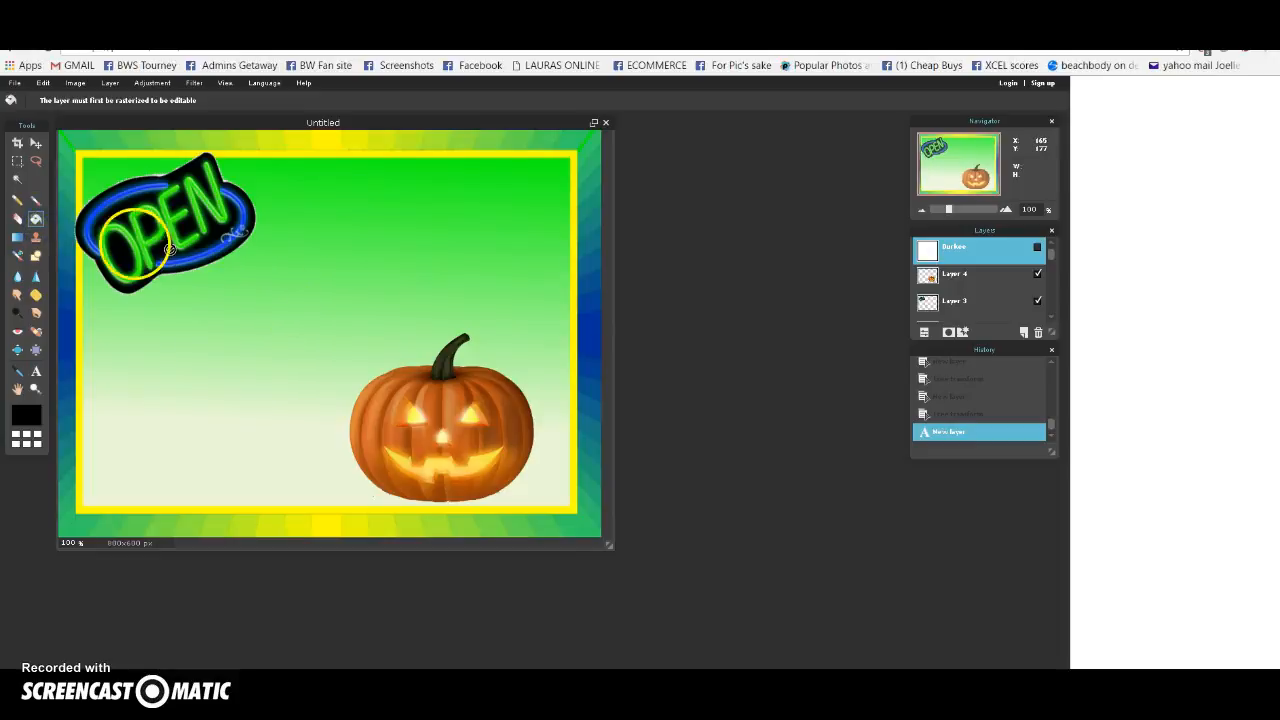
left_click(36, 218)
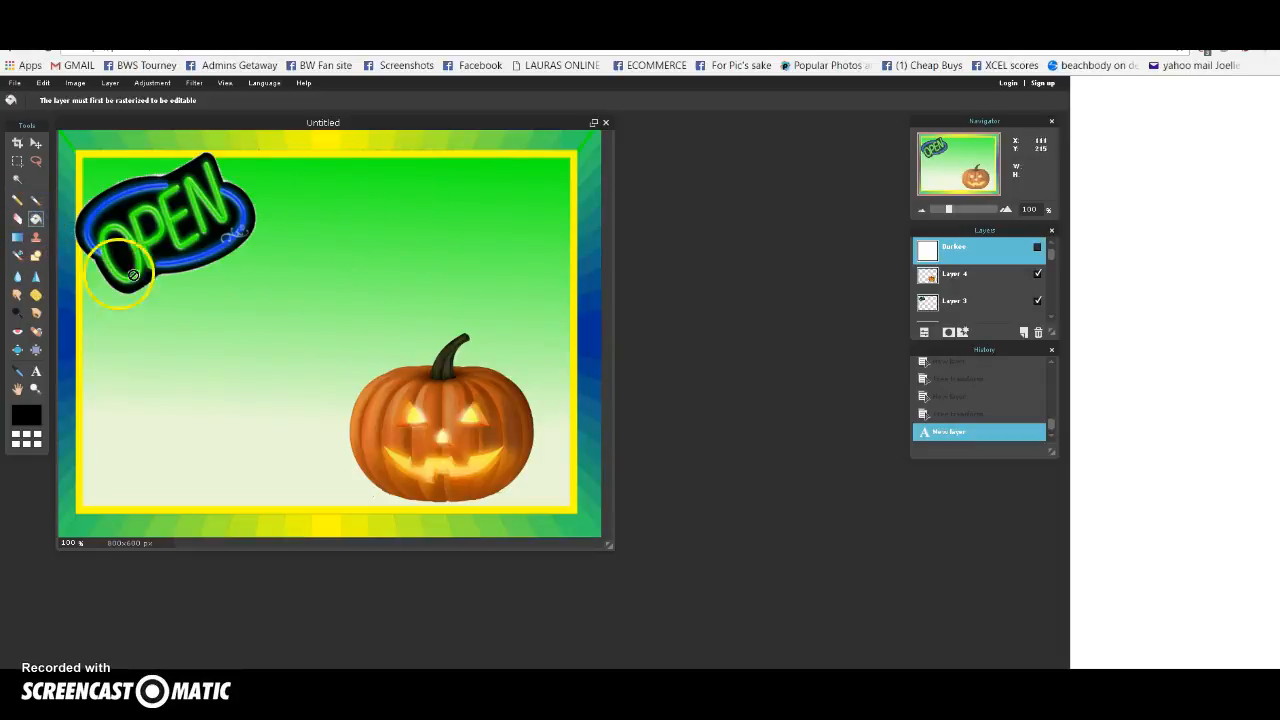
left_click(36, 220)
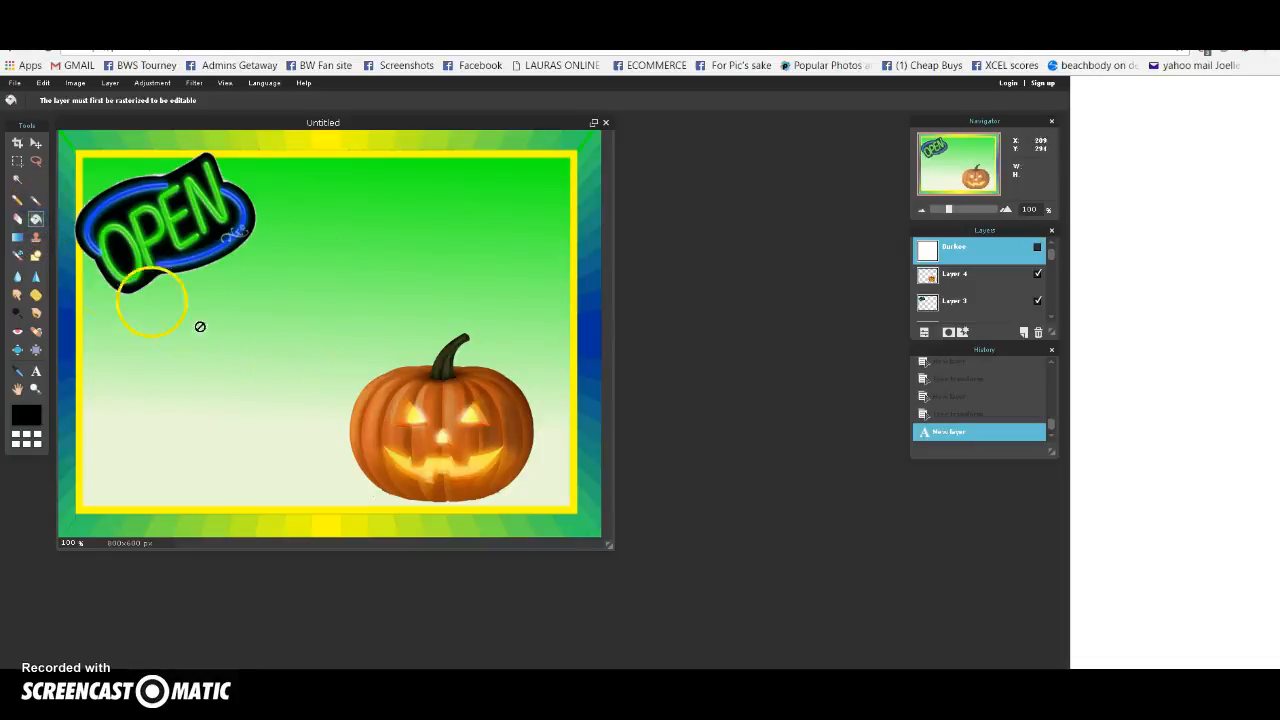
left_click(36, 220)
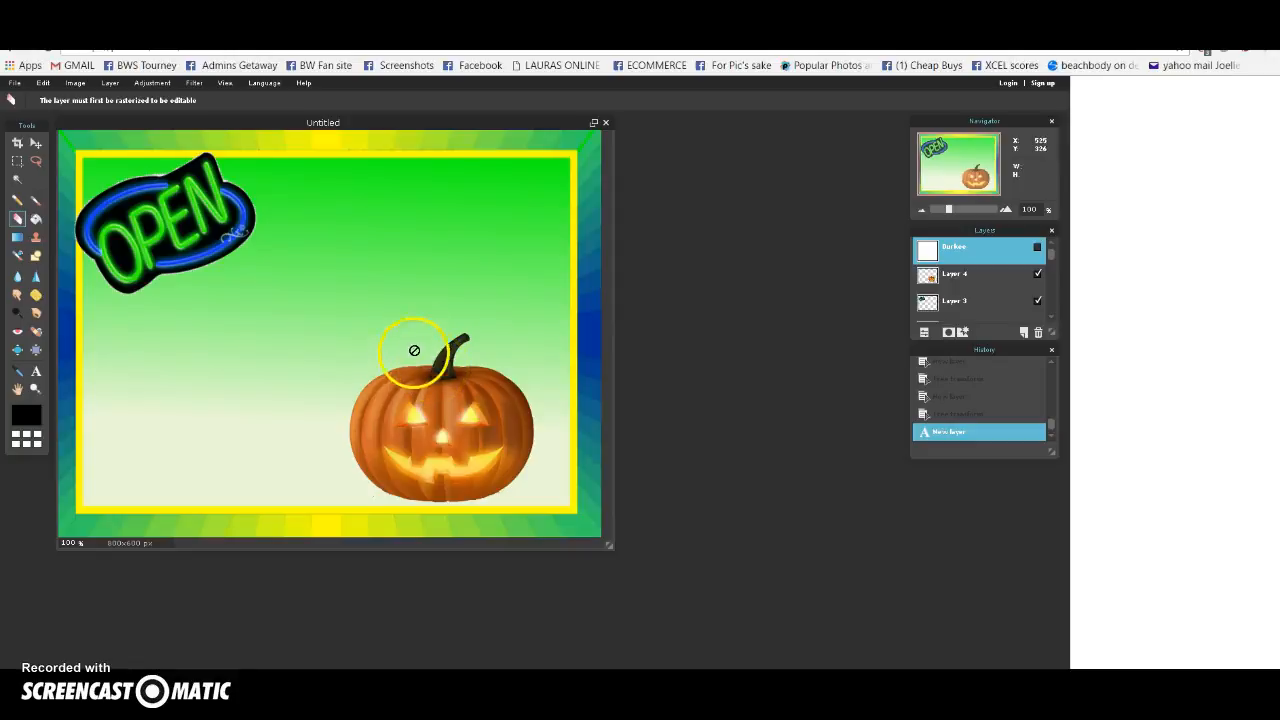
- Examine the pumpkin and its edges up close, and return the view to 100%
scroll(433, 300, "up", 3)
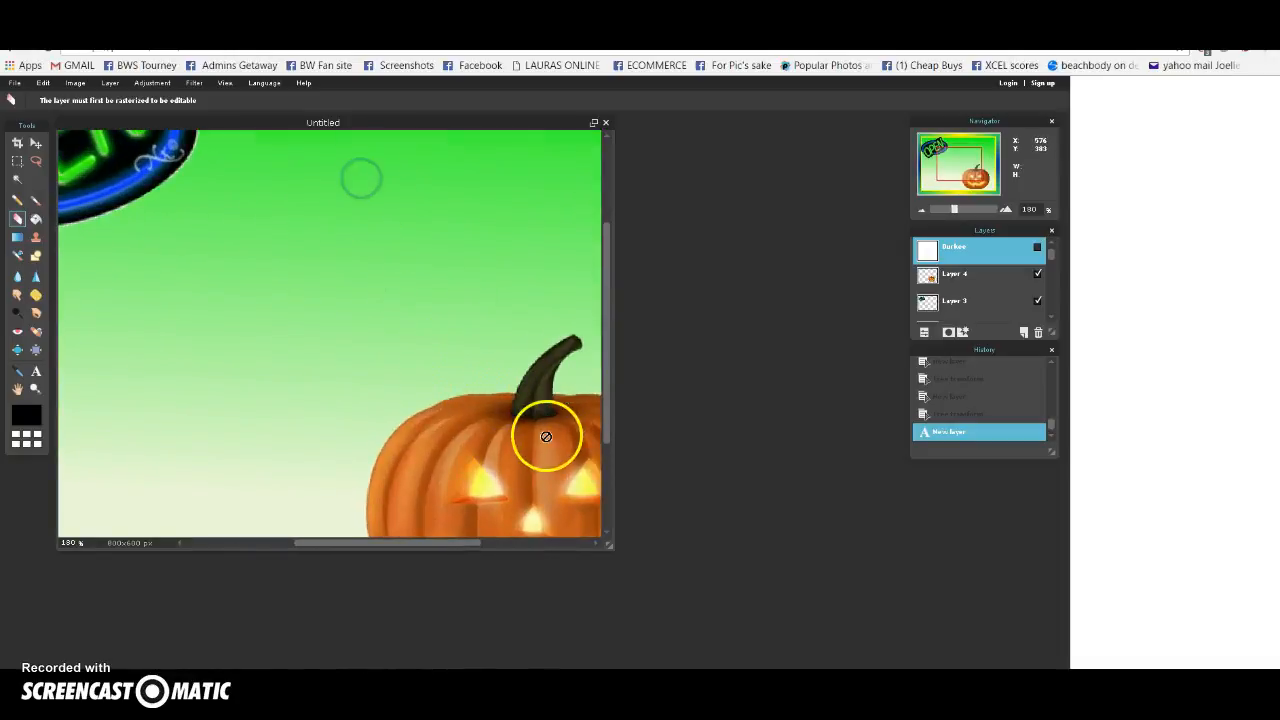
left_click_drag(608, 392, 609, 442)
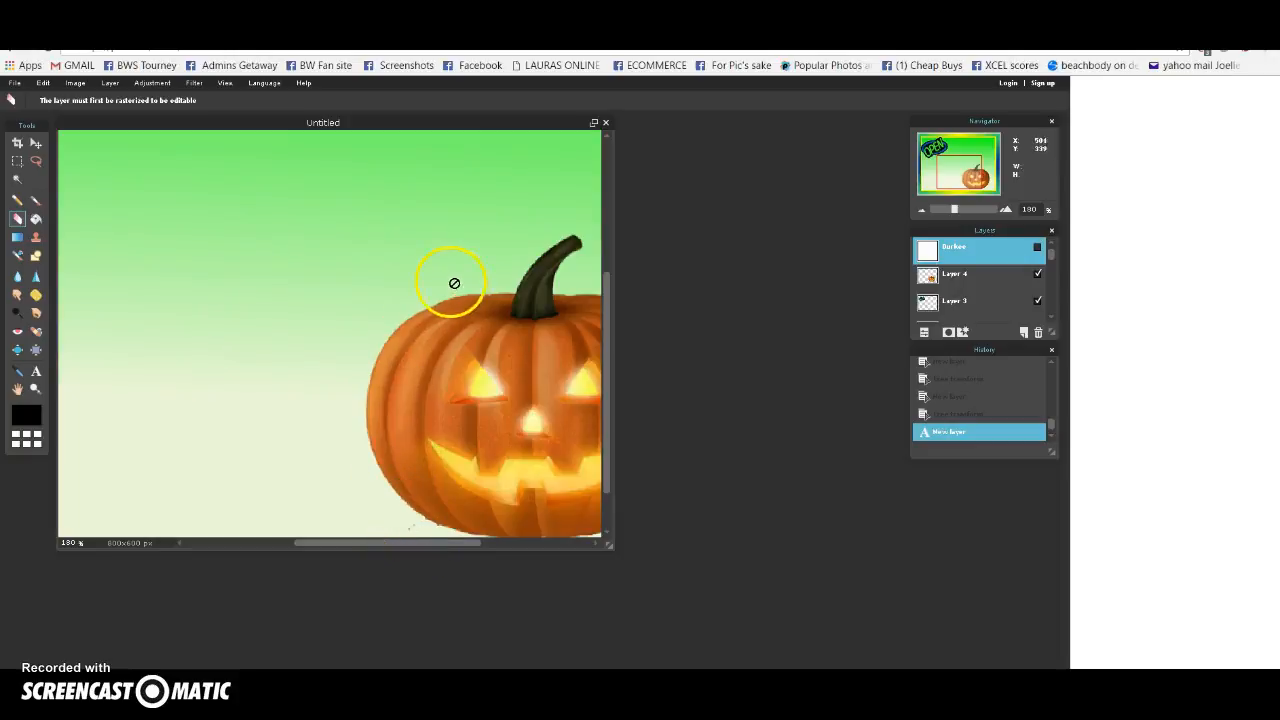
scroll(435, 275, "down", 5)
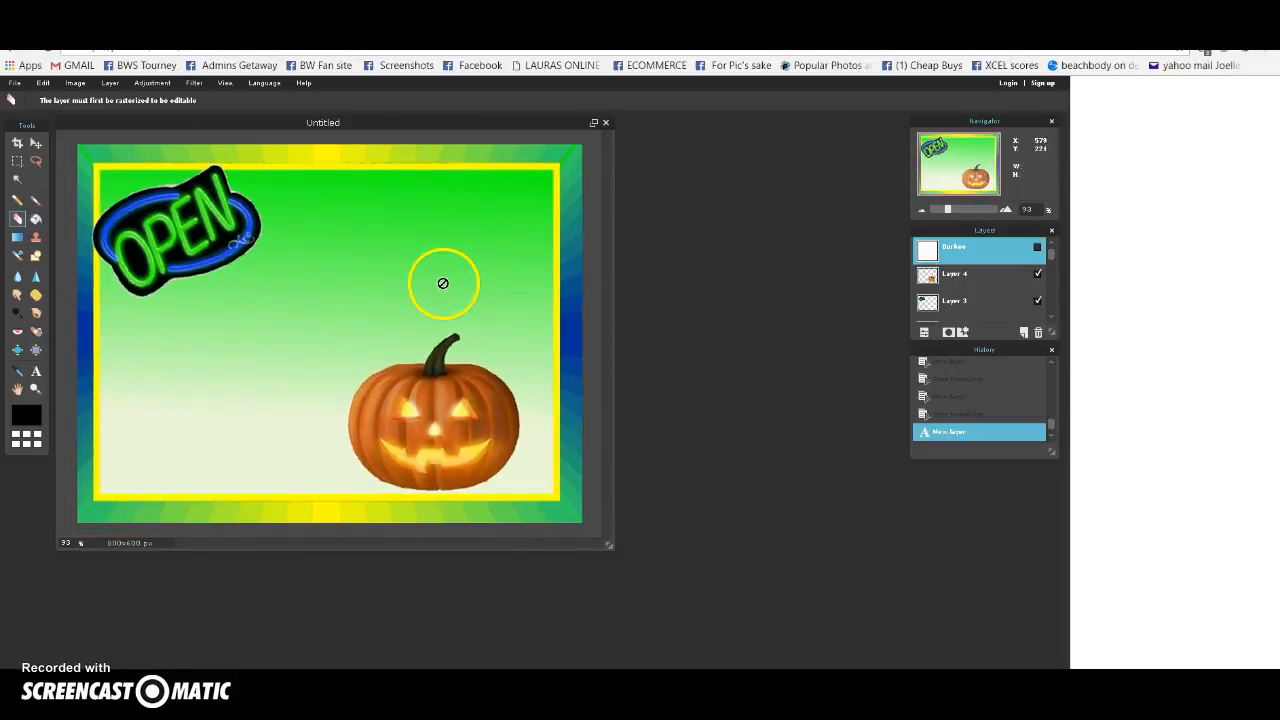
scroll(446, 294, "up", 1)
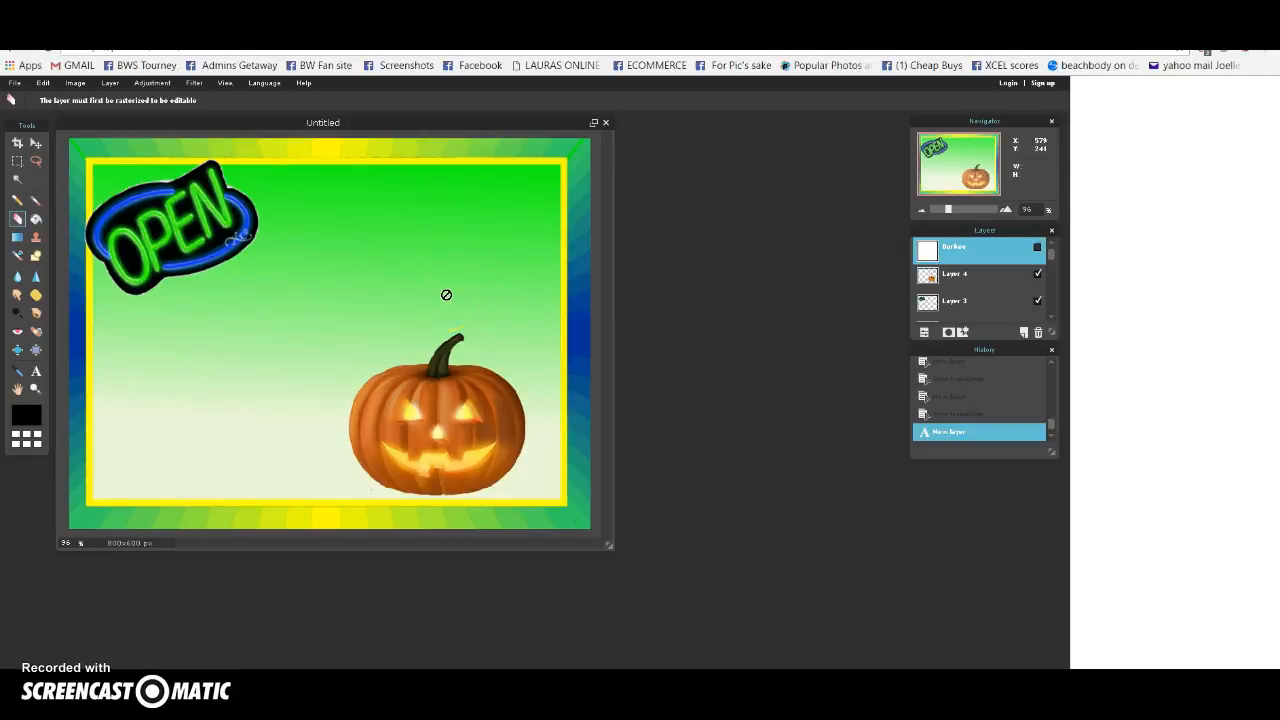
scroll(446, 294, "down", 1)
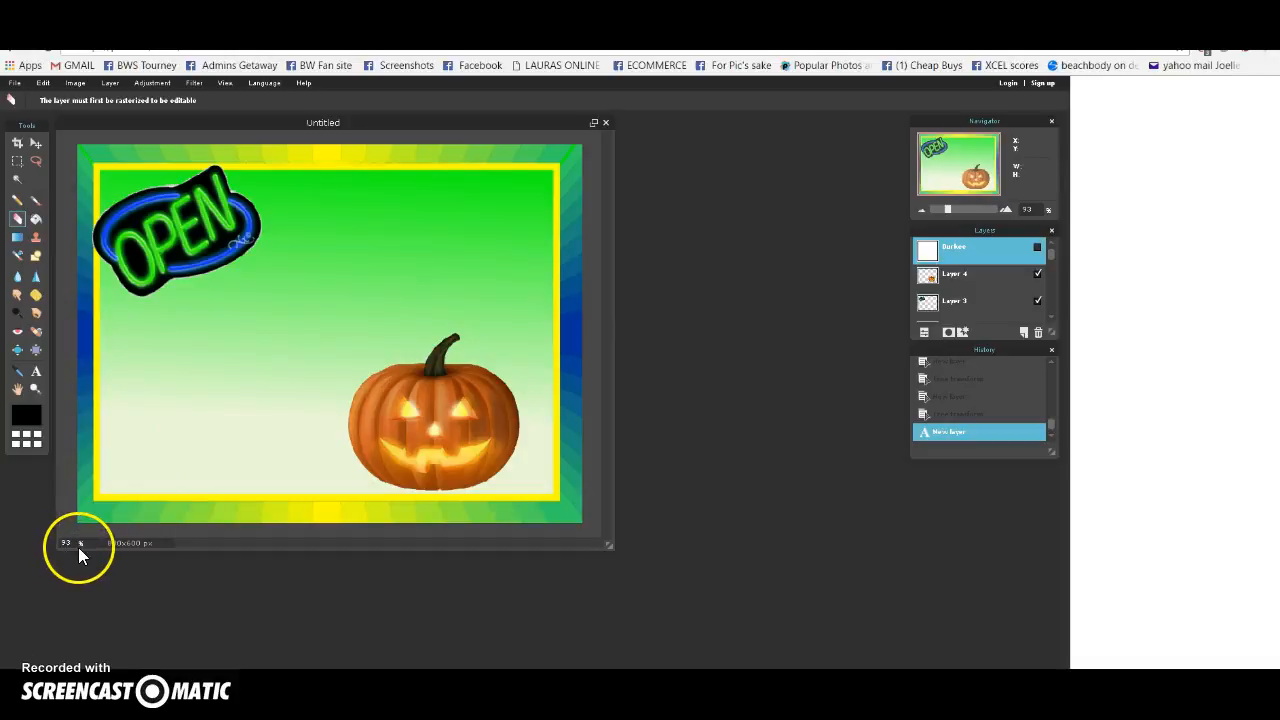
scroll(245, 447, "down", 1)
scroll(245, 447, "up", 2)
scroll(245, 451, "up", 1)
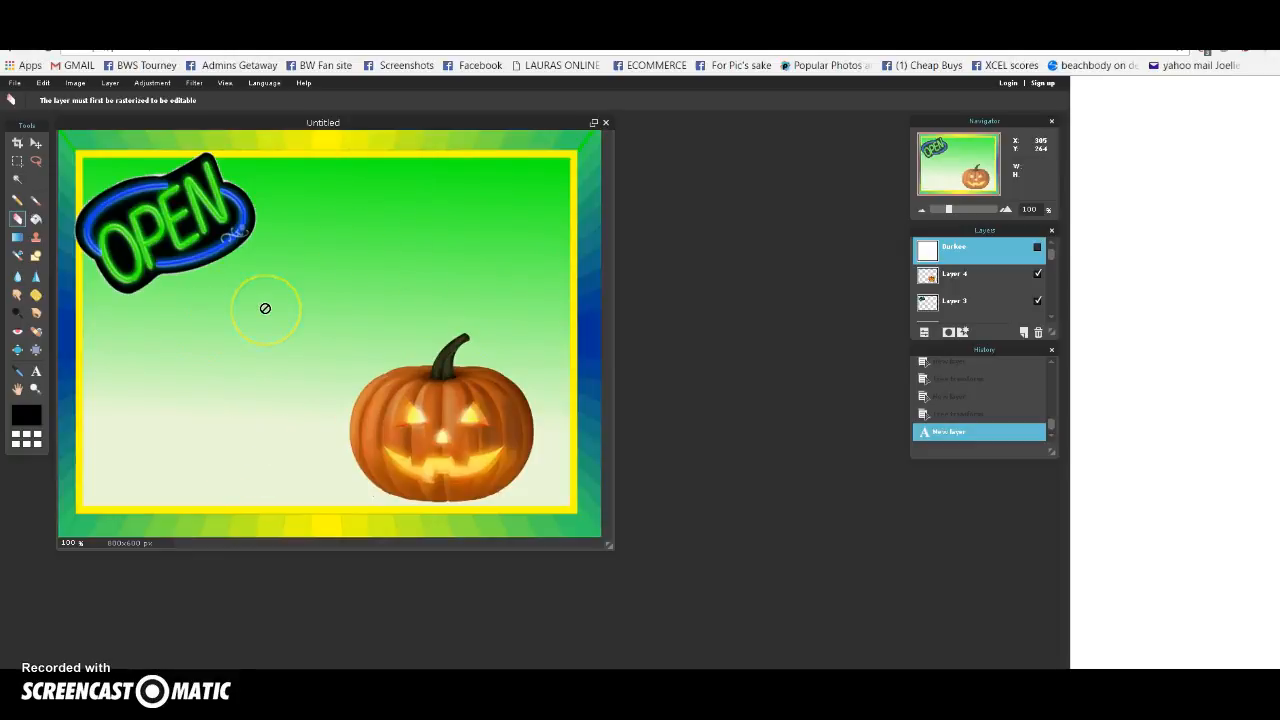
left_click(14, 84)
left_click(495, 260)
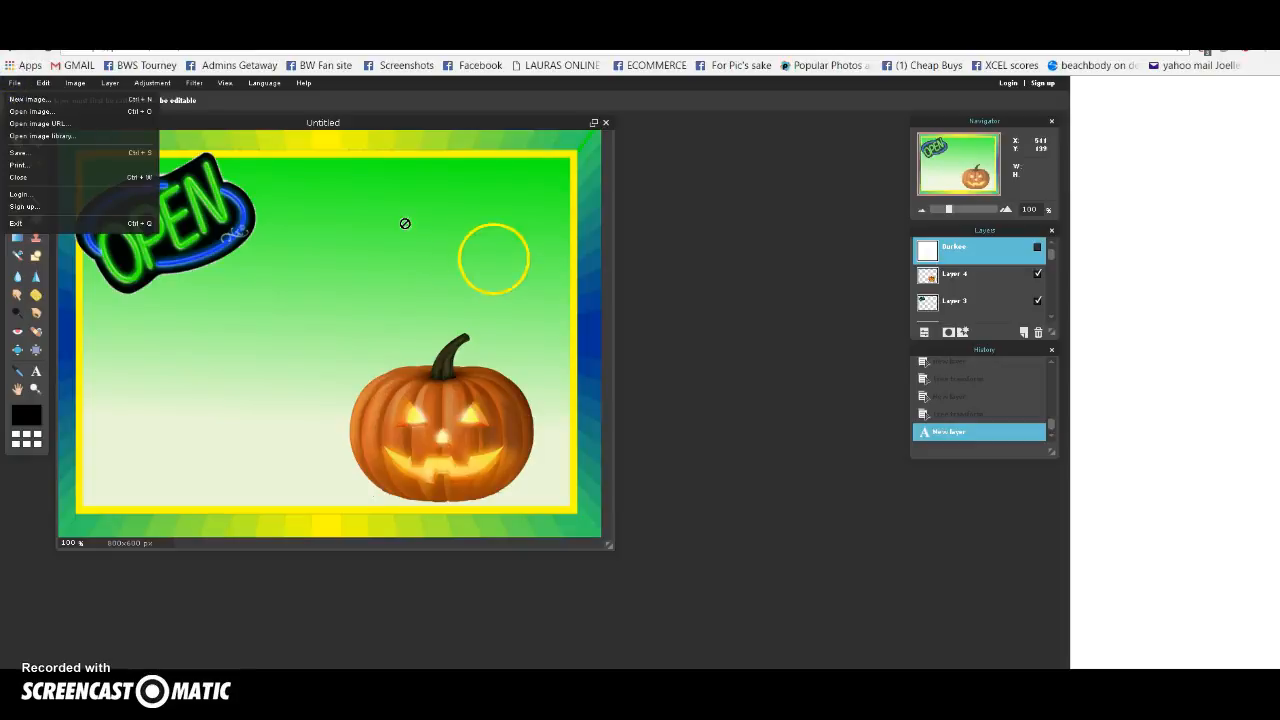
left_click(267, 399)
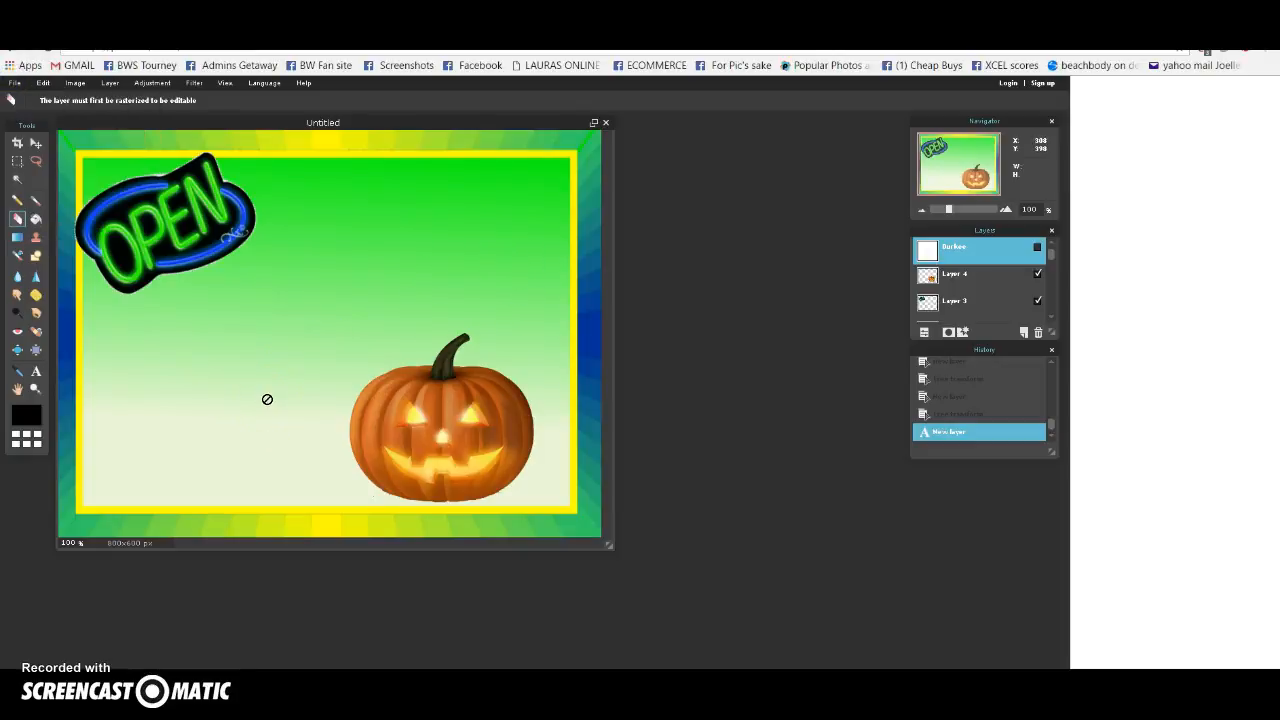
left_click(565, 298)
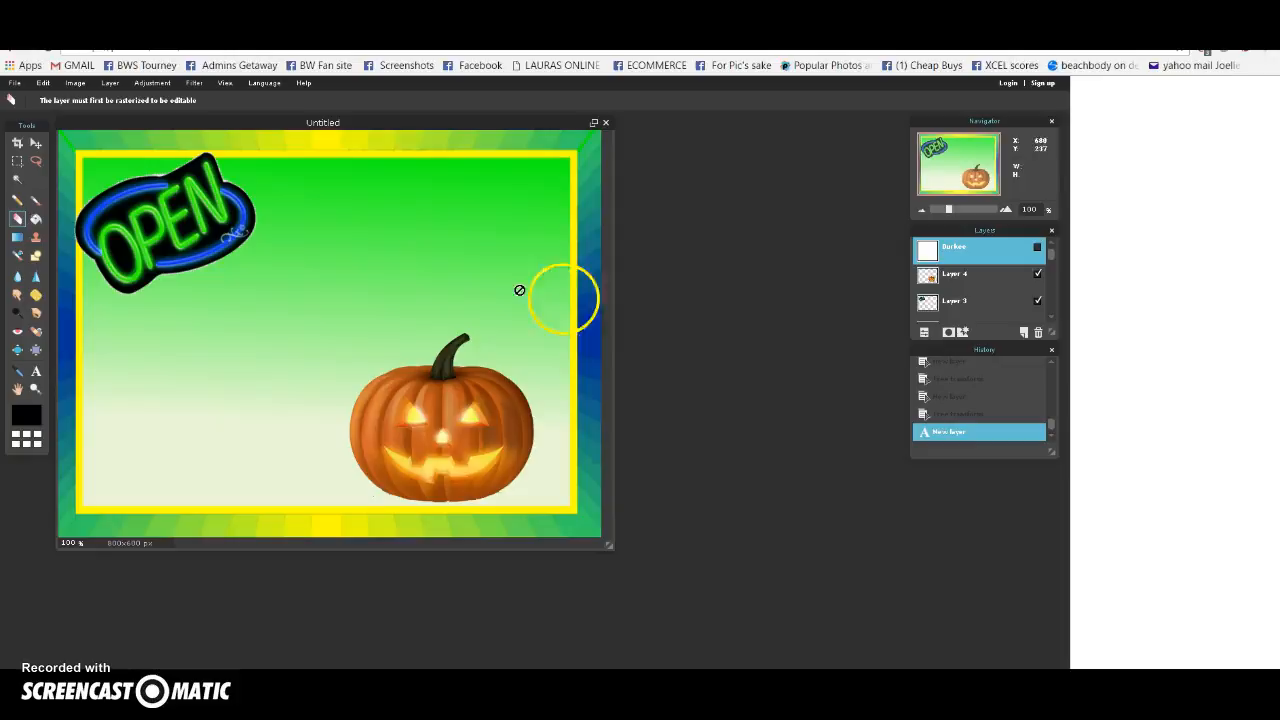